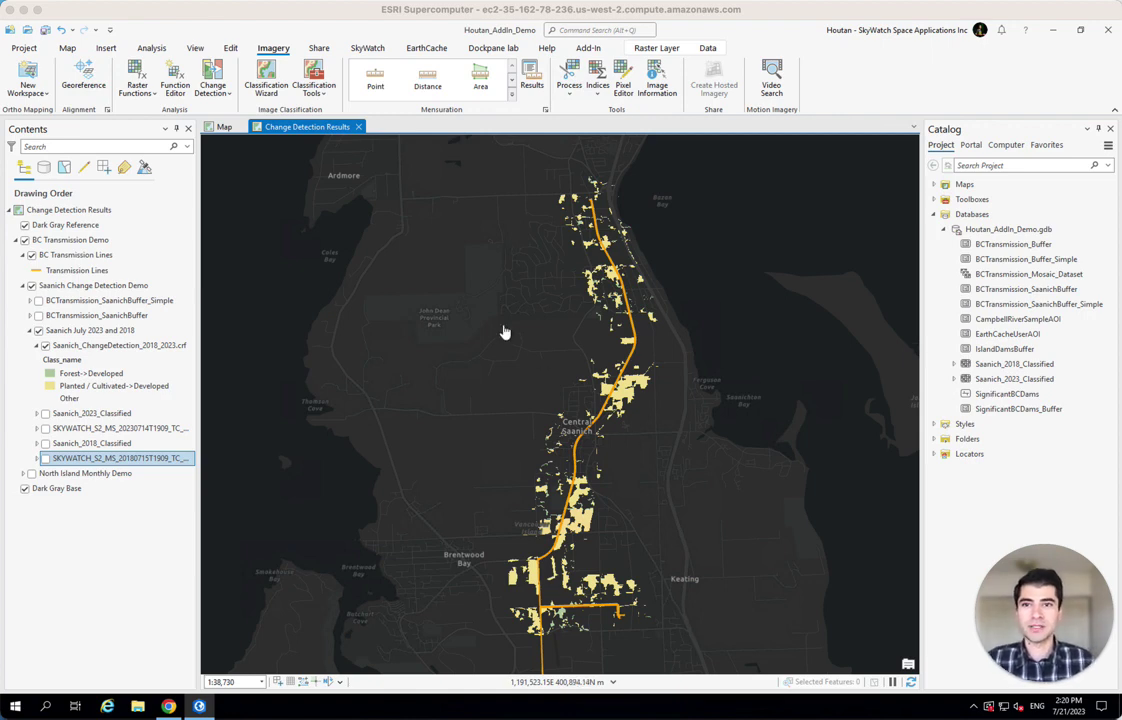
Step: Return to the topographic map and turn on the BCTransmission_SaanichBuffer_Simple layer
left_click(222, 127)
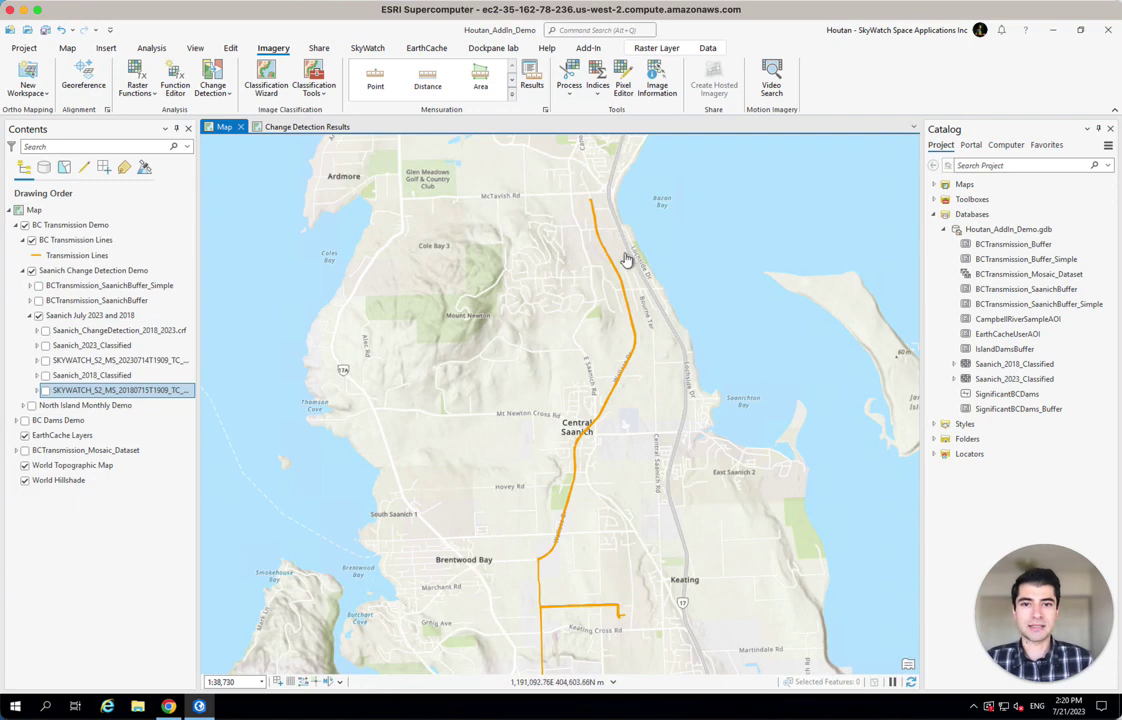
left_click(39, 286)
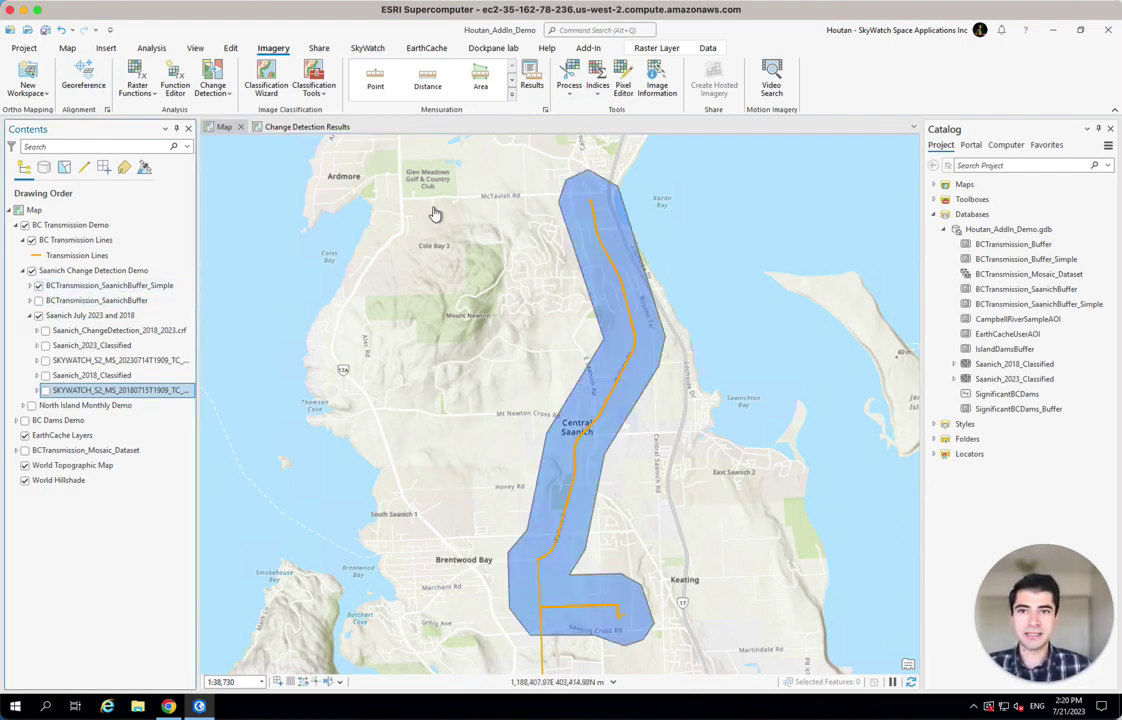
Step: Run an EarthCache archive search using BCTransmission_SaanichBuffer_Simple as the area of interest
left_click(427, 48)
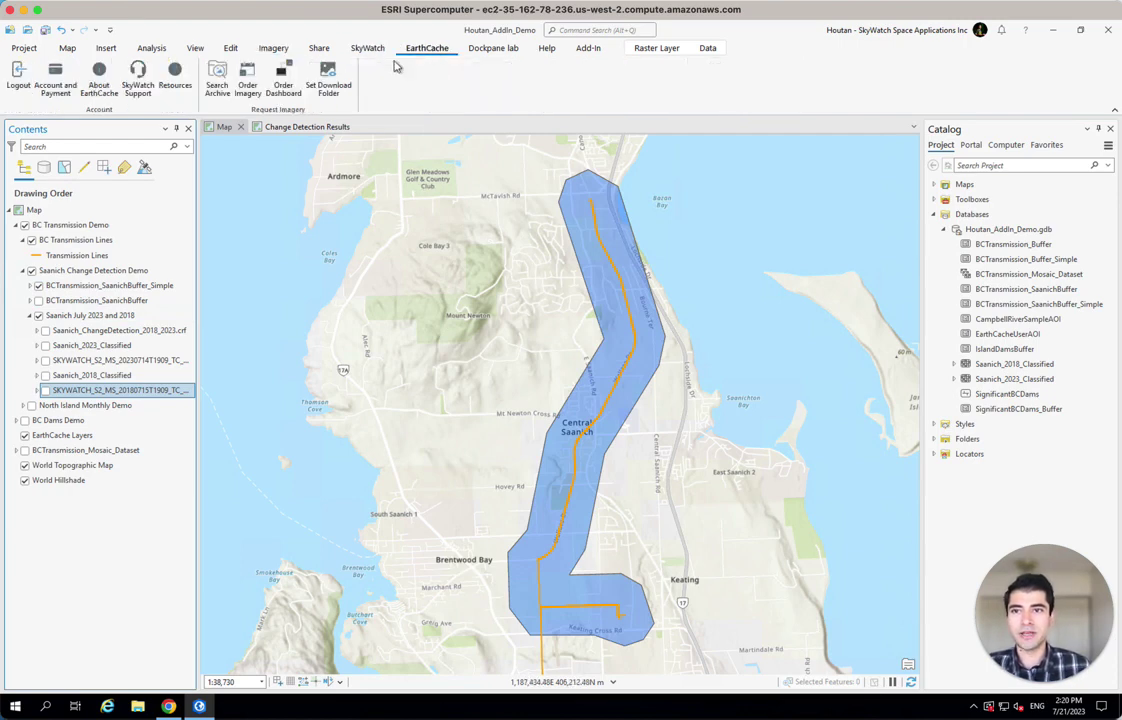
left_click(217, 86)
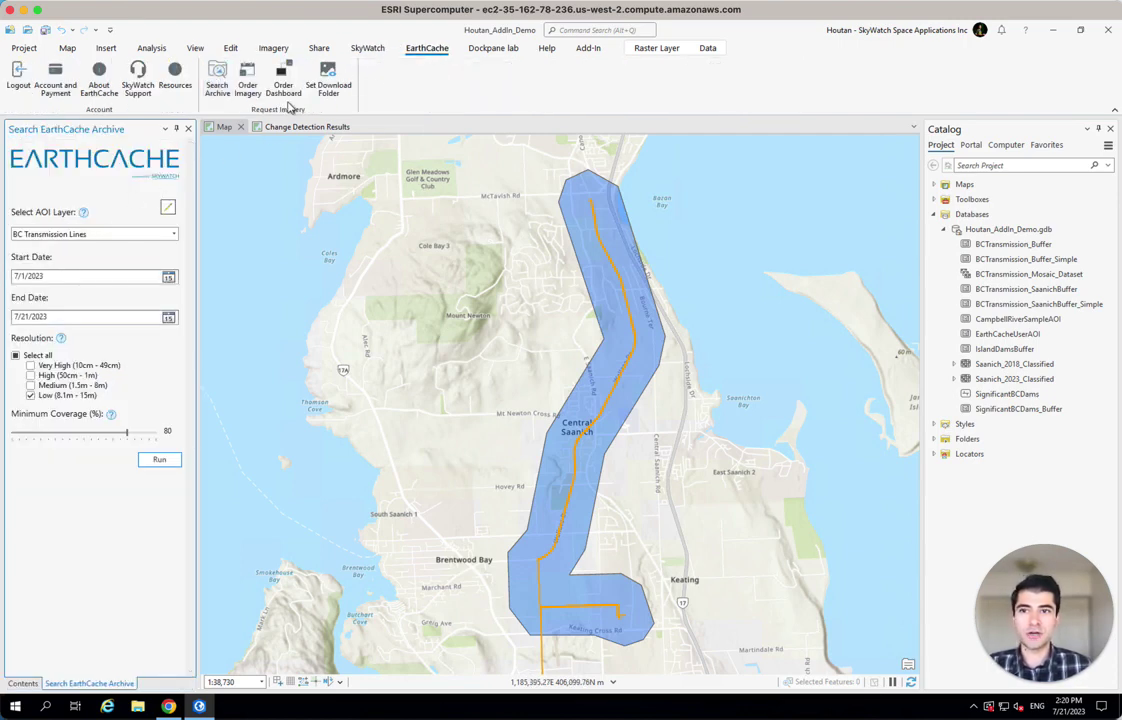
left_click(177, 236)
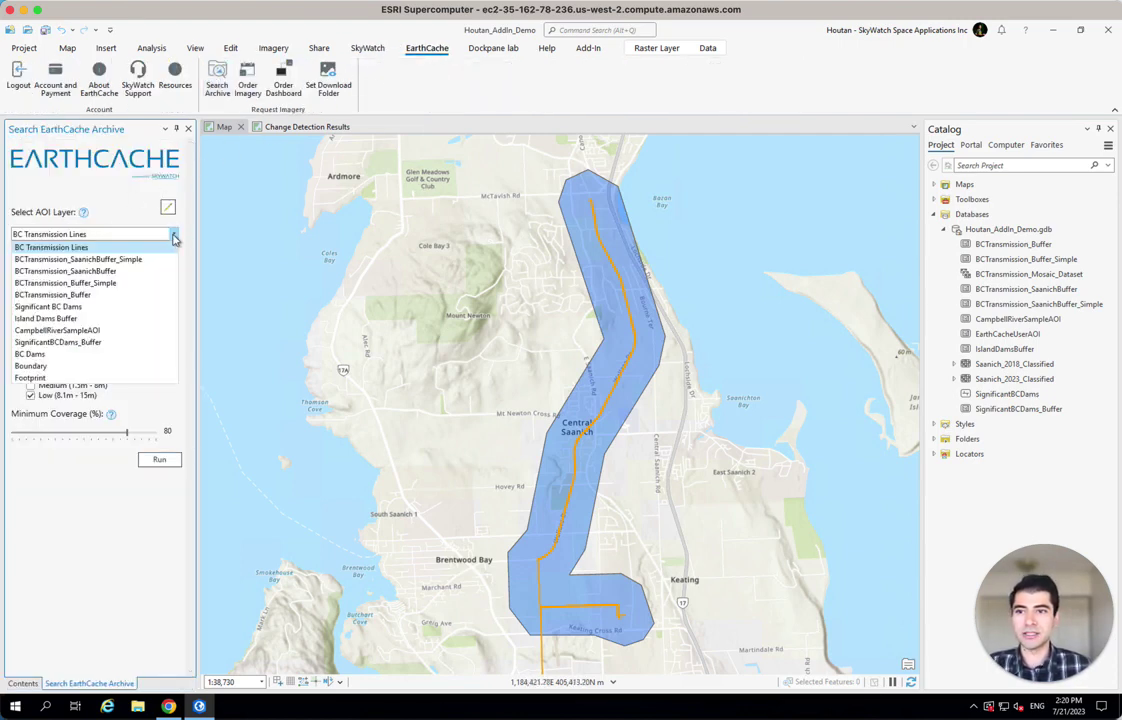
left_click(128, 254)
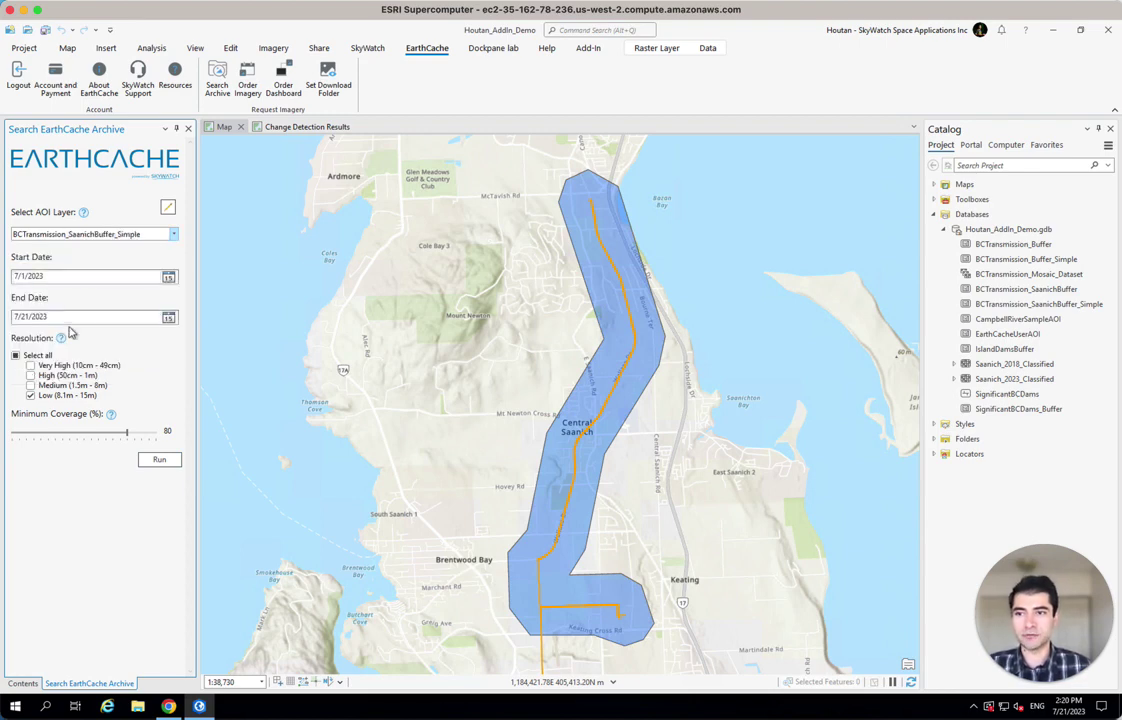
left_click(160, 459)
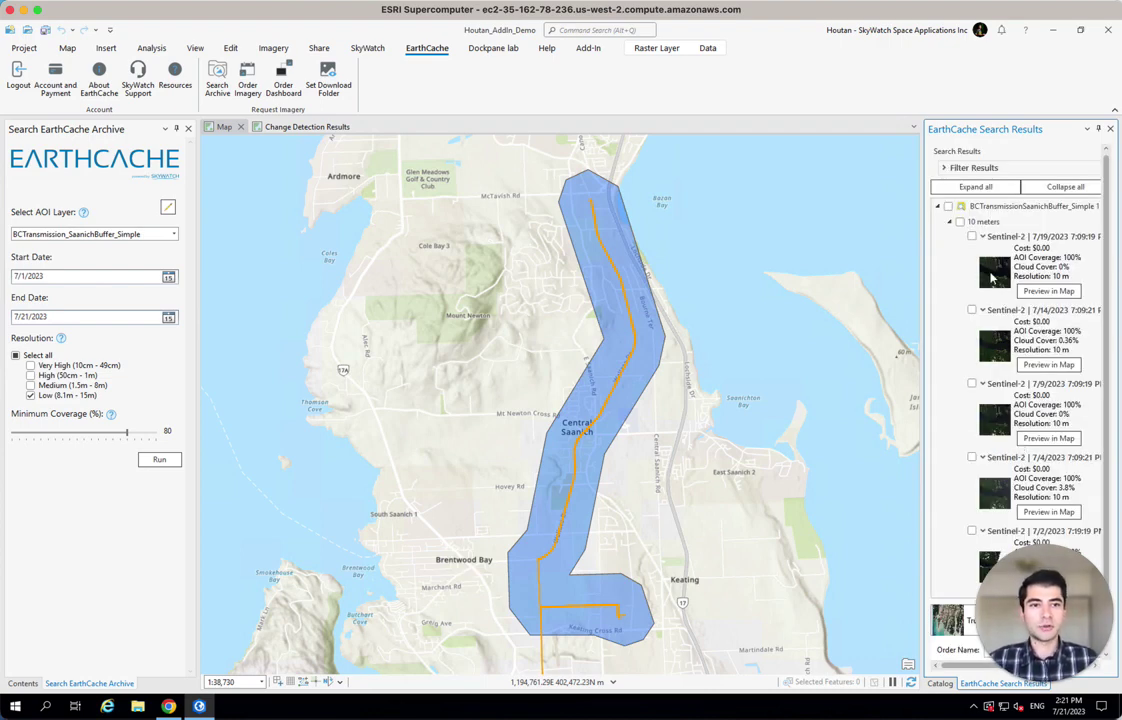
mouse_move(991, 279)
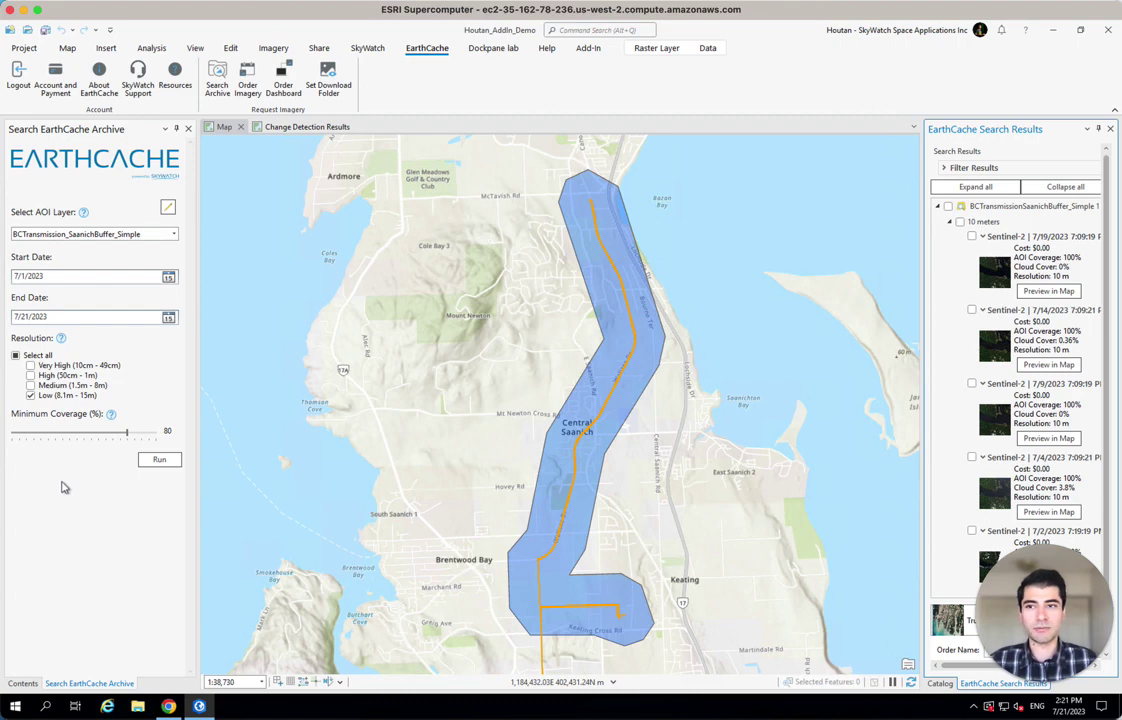
Step: Show the July 2018 and July 2023 SKYWATCH_S2 images and hide the buffer and transmission lines
left_click(188, 130)
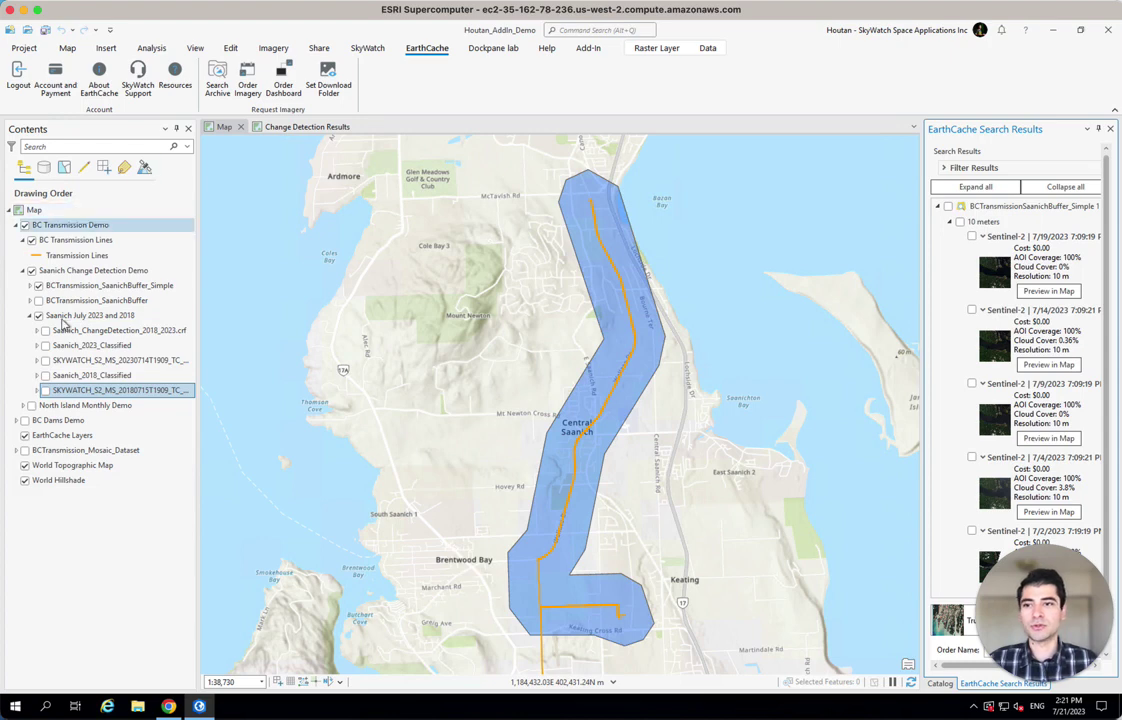
key("space")
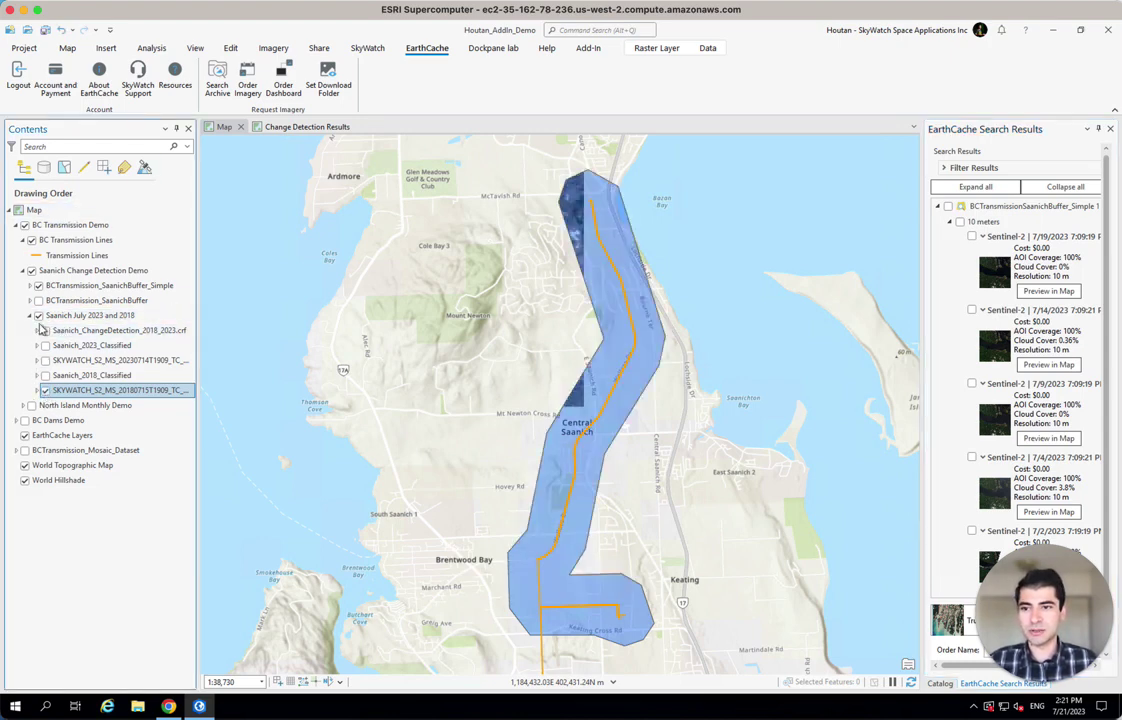
left_click(38, 285)
left_click(31, 241)
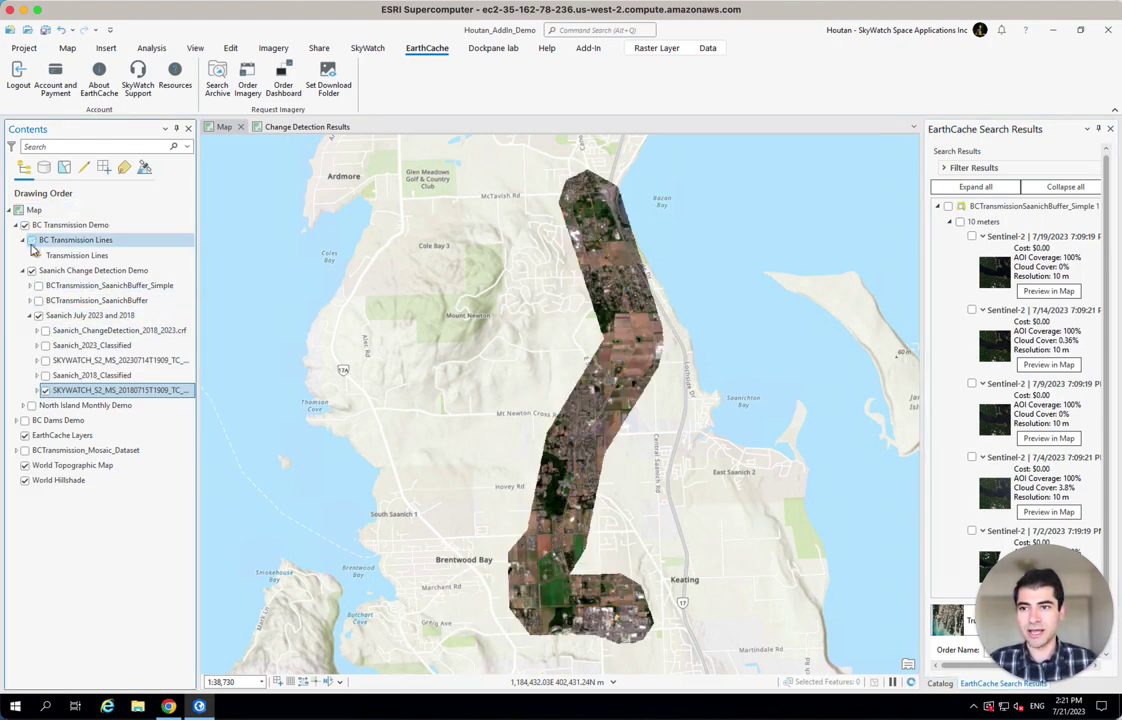
left_click(138, 358, "ctrl")
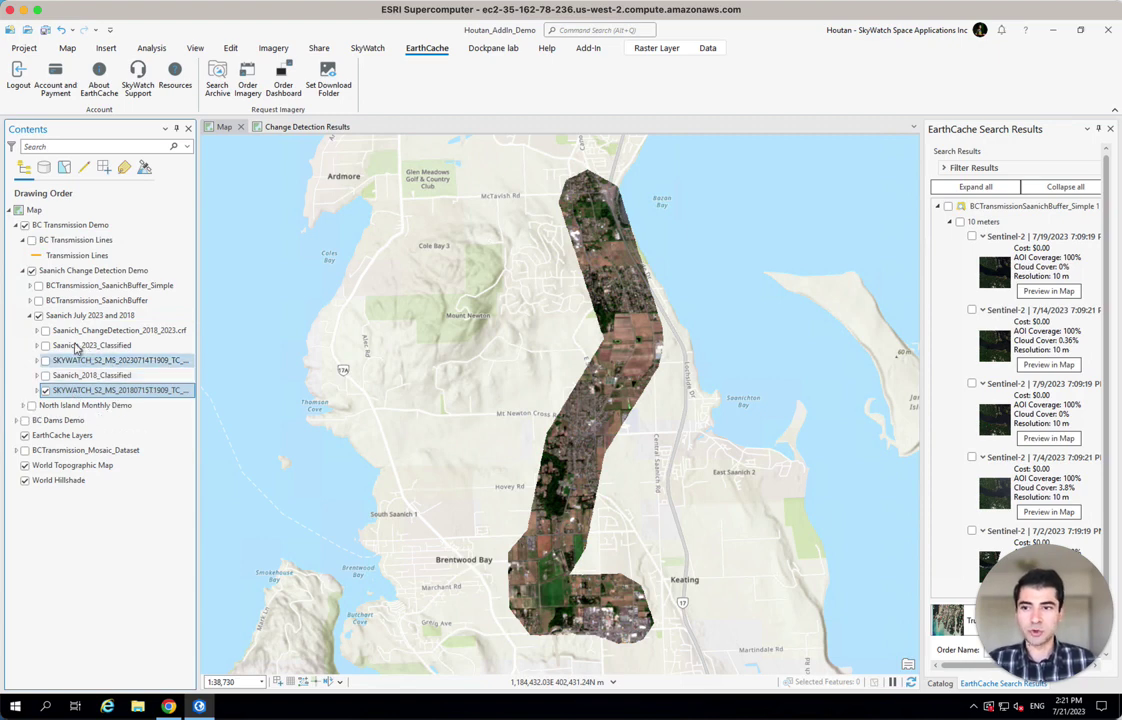
left_click(45, 360)
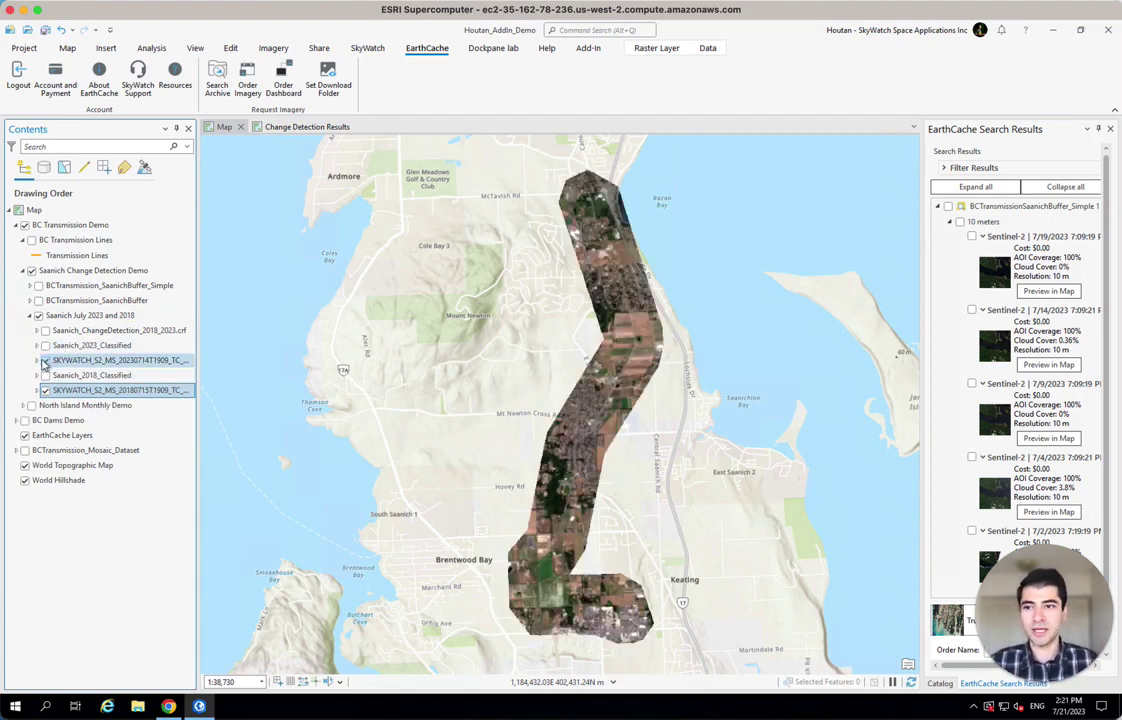
left_click(82, 364)
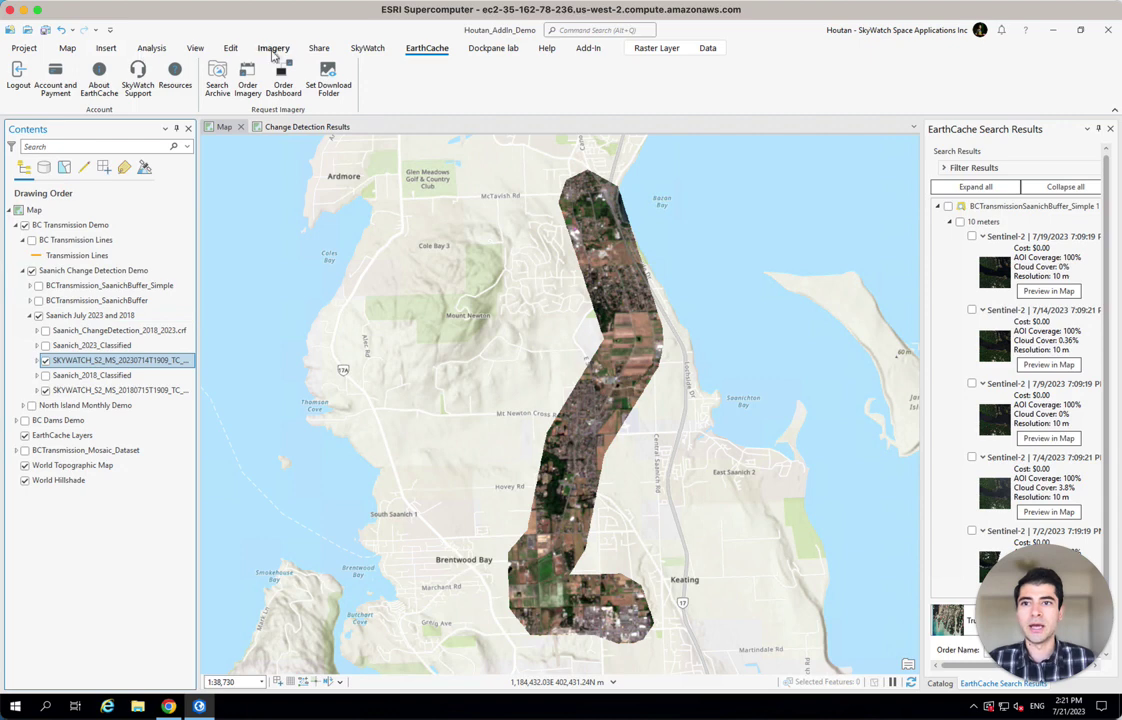
Step: Set up supervised, object-based classification of the 2023 image with the default NLCD2011 schema
left_click(272, 50)
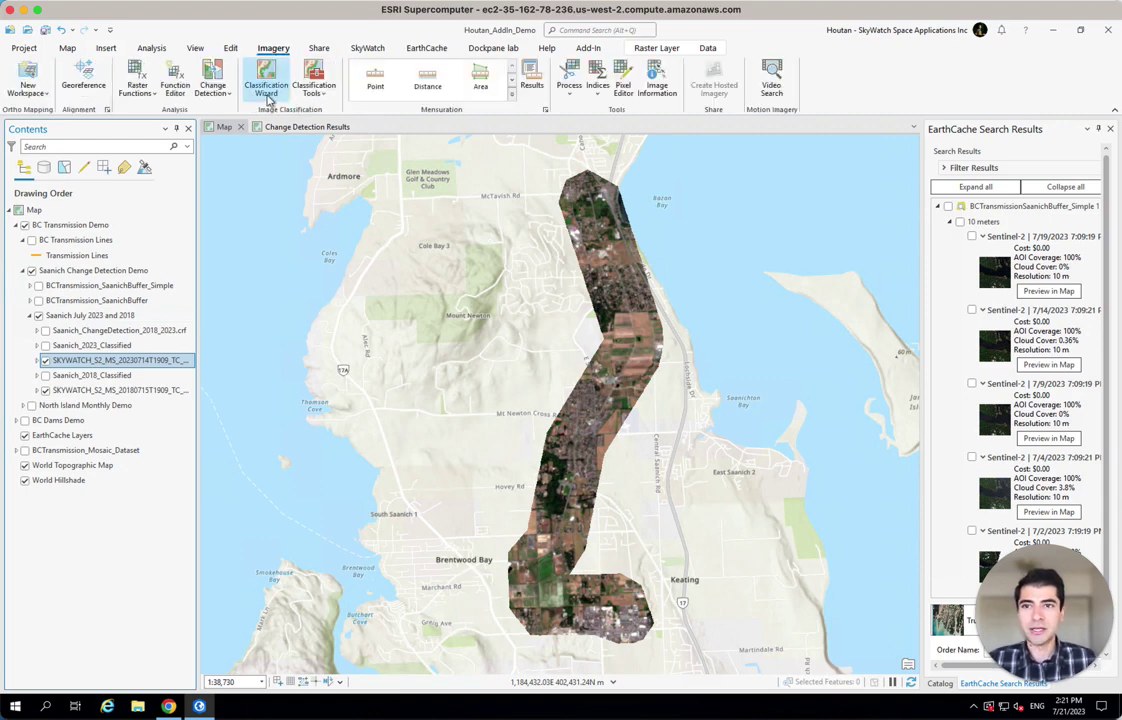
left_click(267, 95)
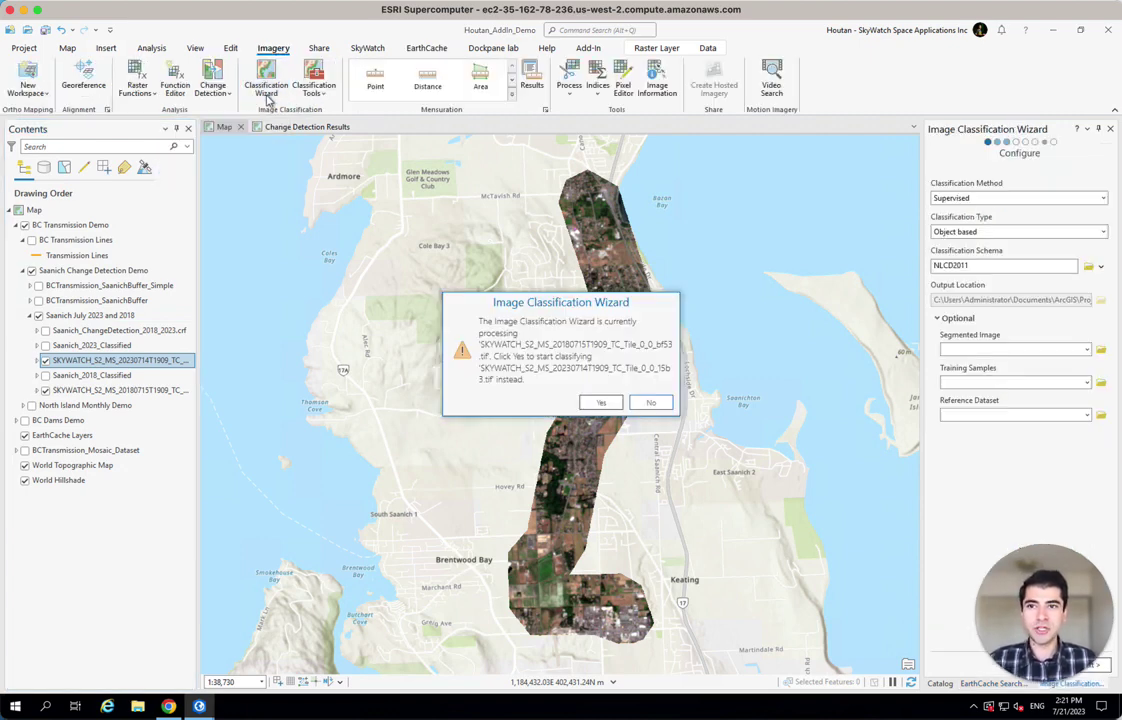
left_click(600, 403)
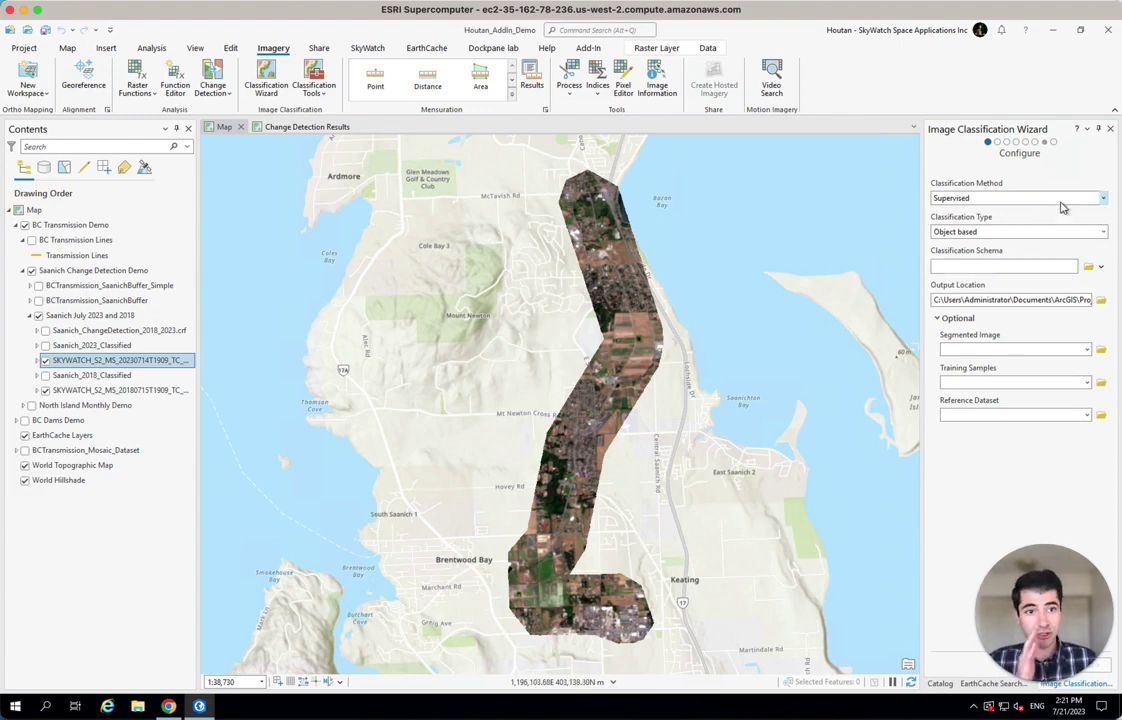
left_click(968, 200)
left_click(966, 215)
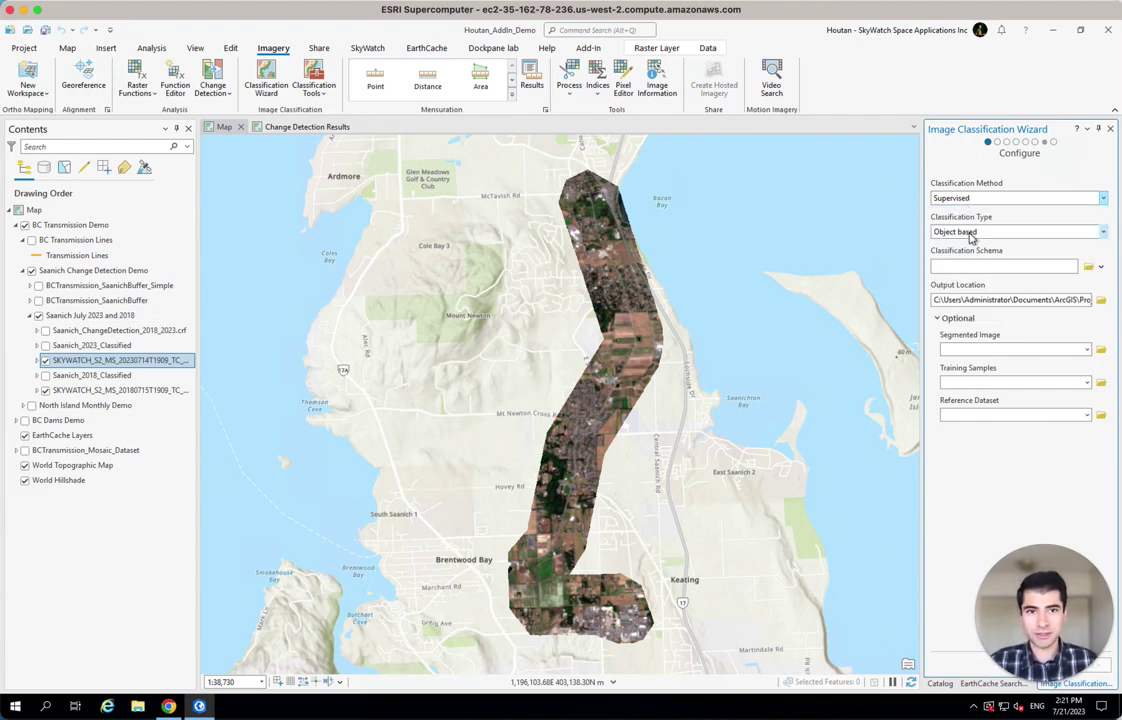
left_click(1100, 266)
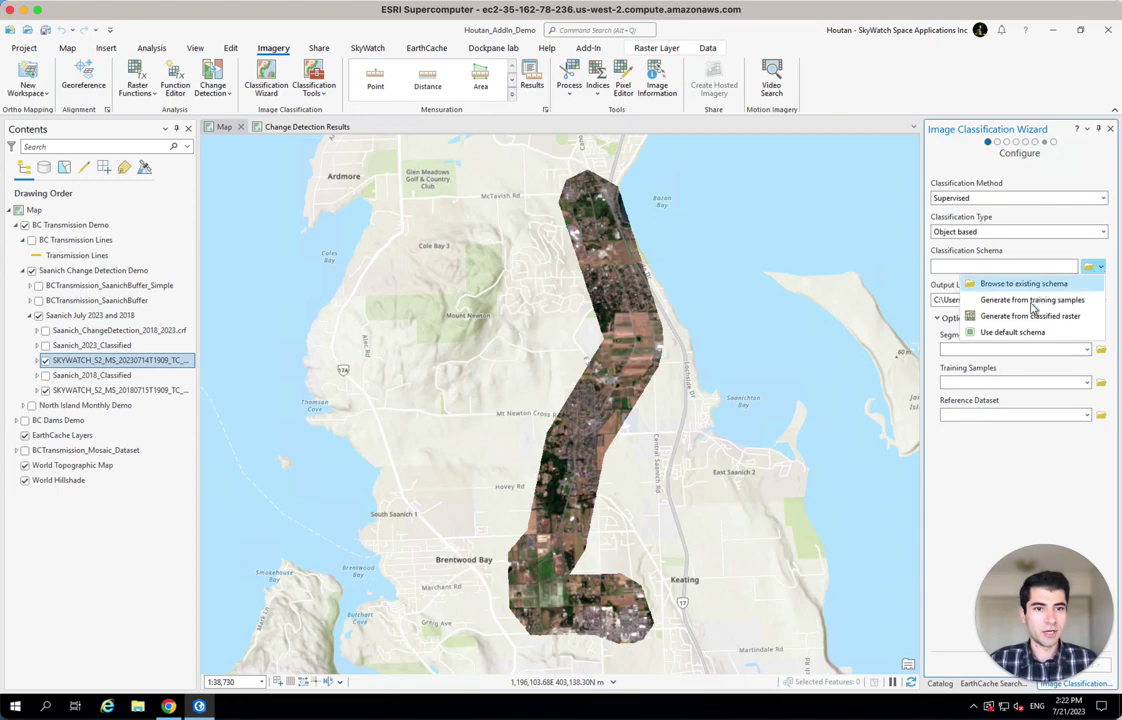
left_click(1020, 332)
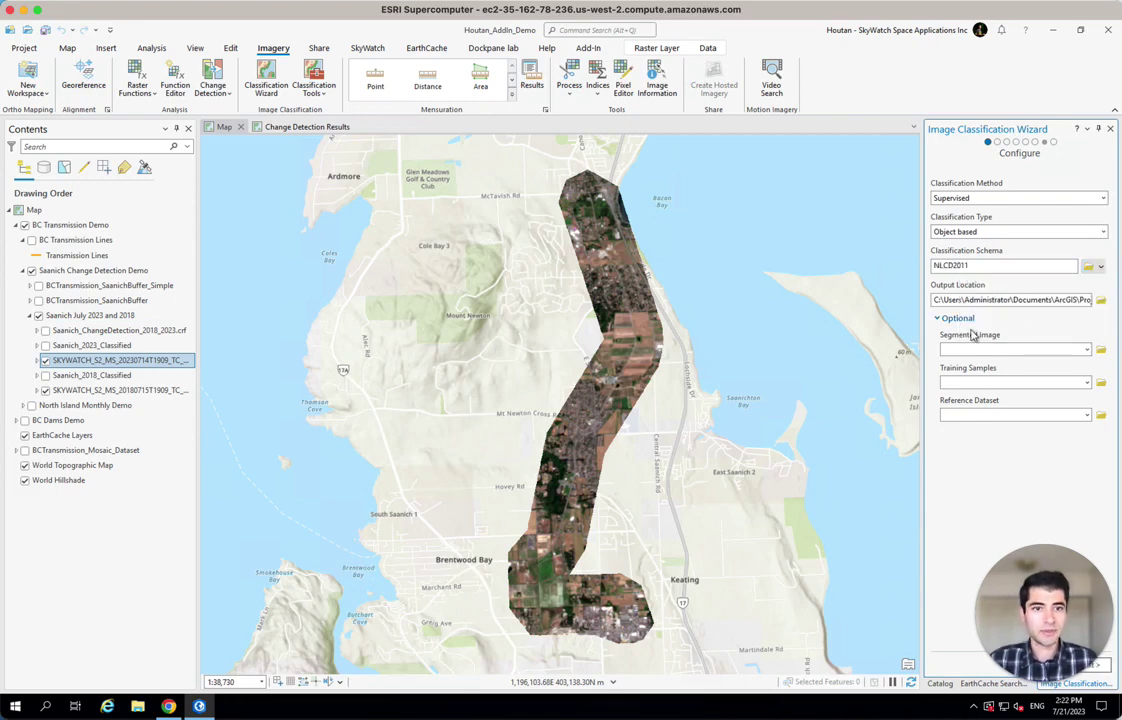
left_click_drag(1025, 610, 1025, 576)
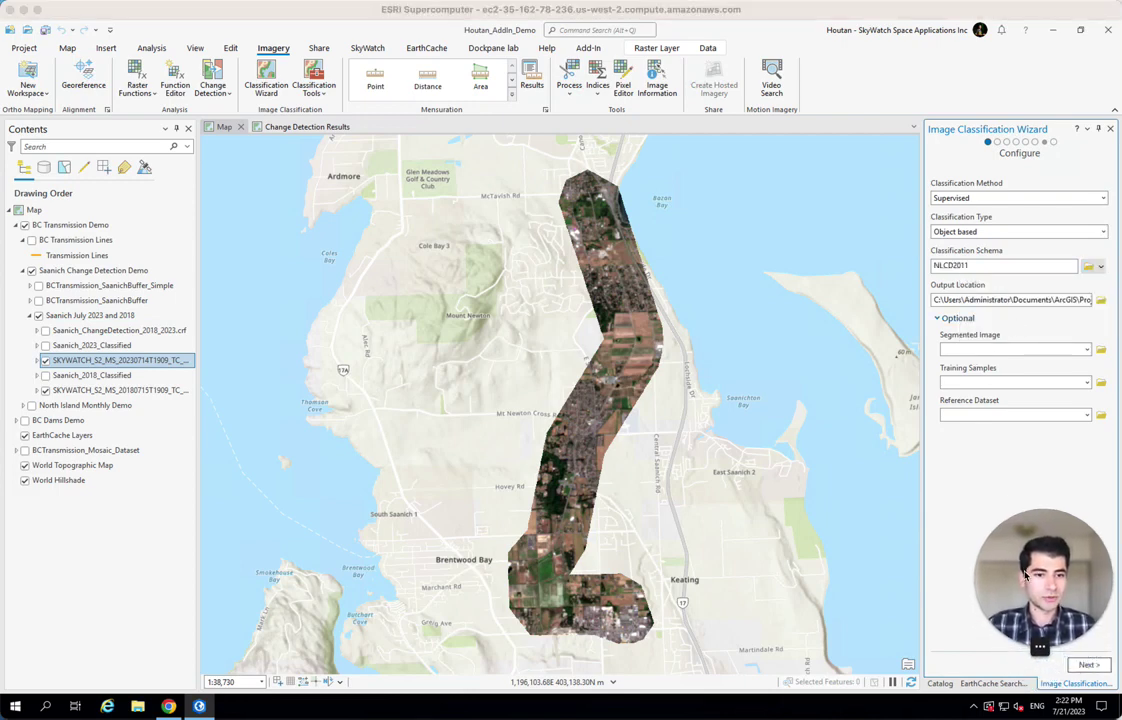
left_click(1088, 665)
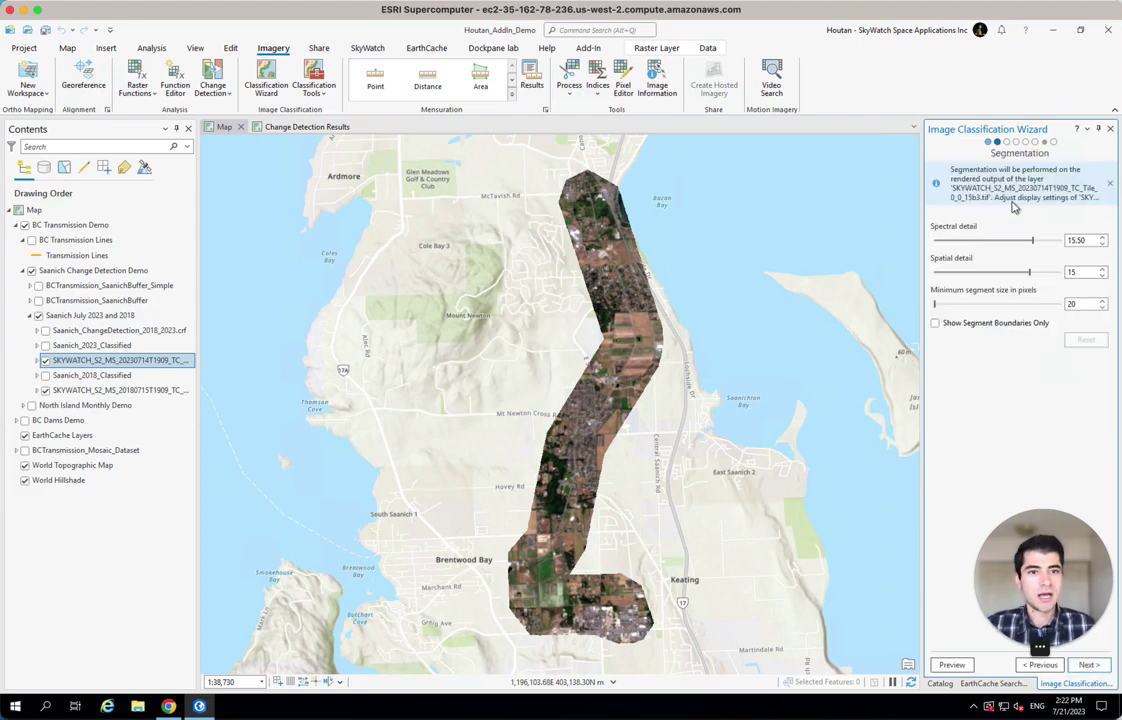
Step: Move to the training samples step and remove the Preview_Segmented layer from the map
left_click(1088, 665)
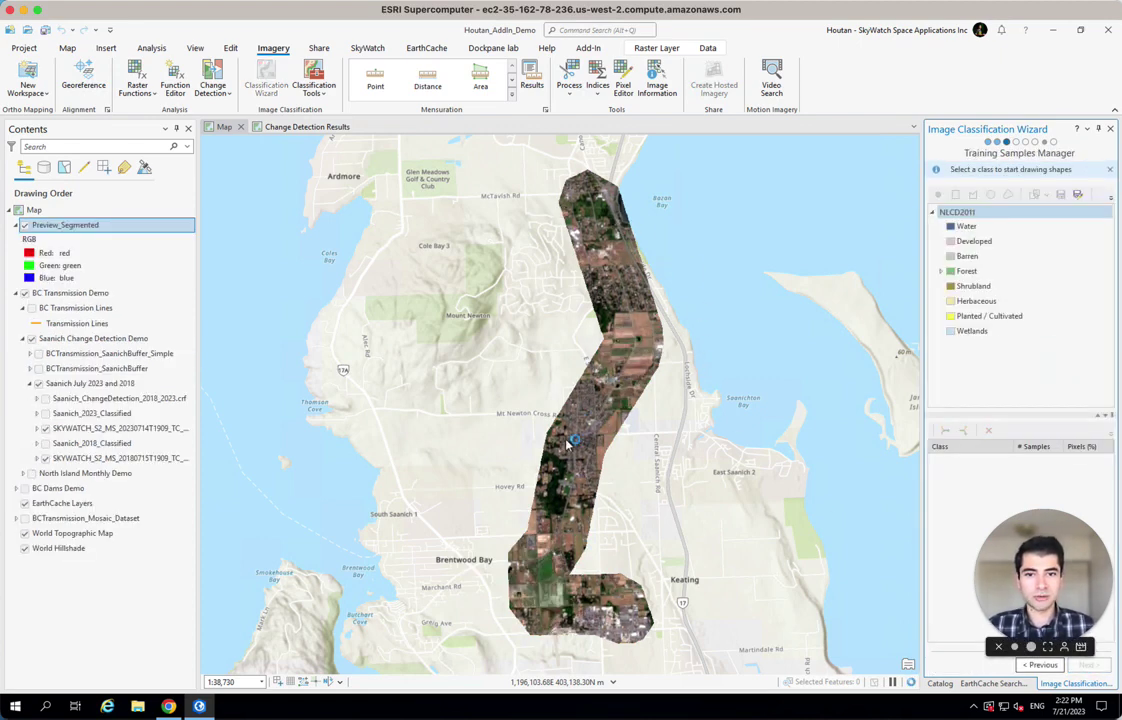
left_click(155, 337)
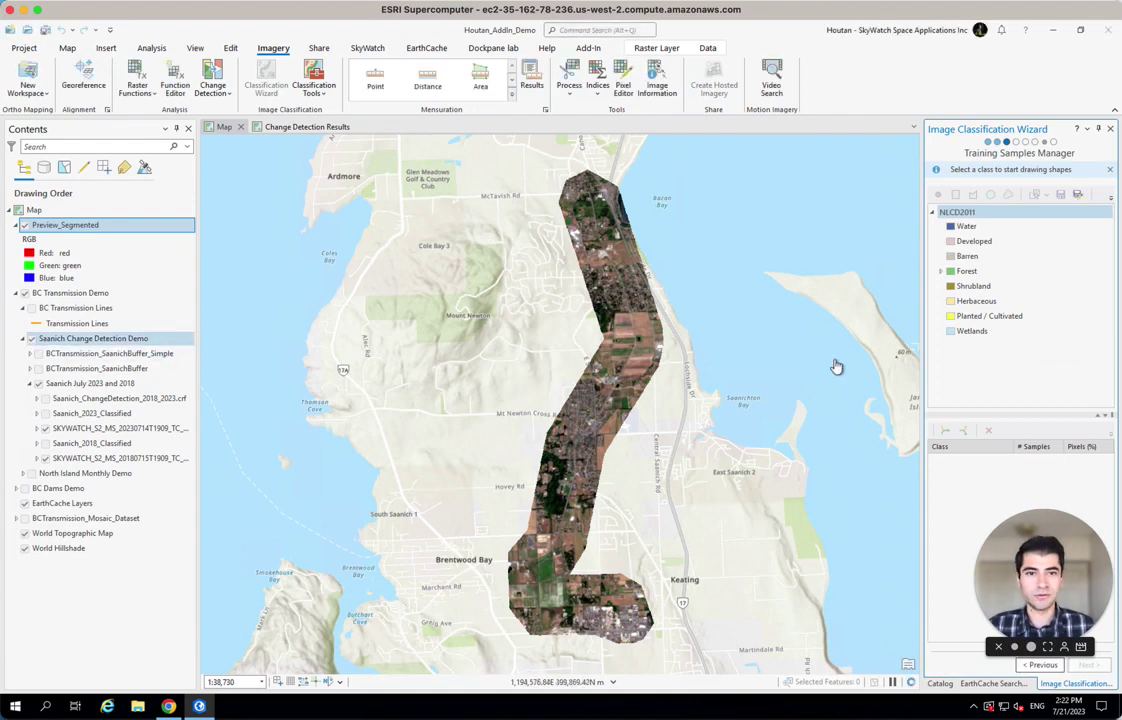
left_click(140, 309)
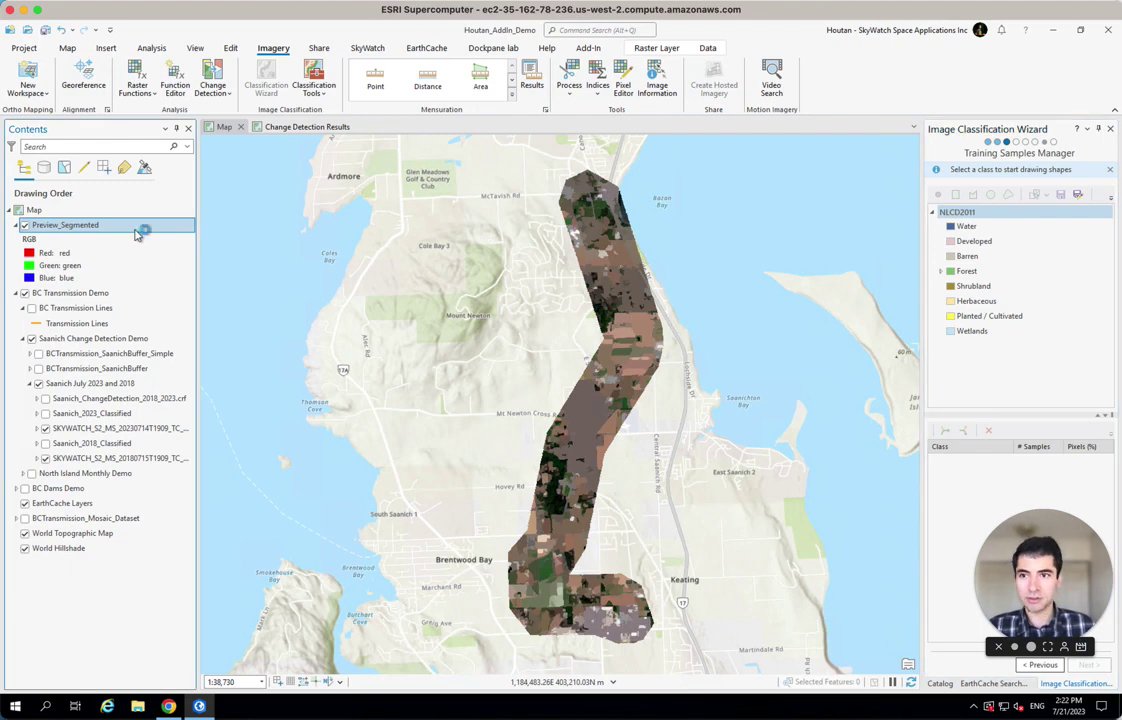
key("Delete")
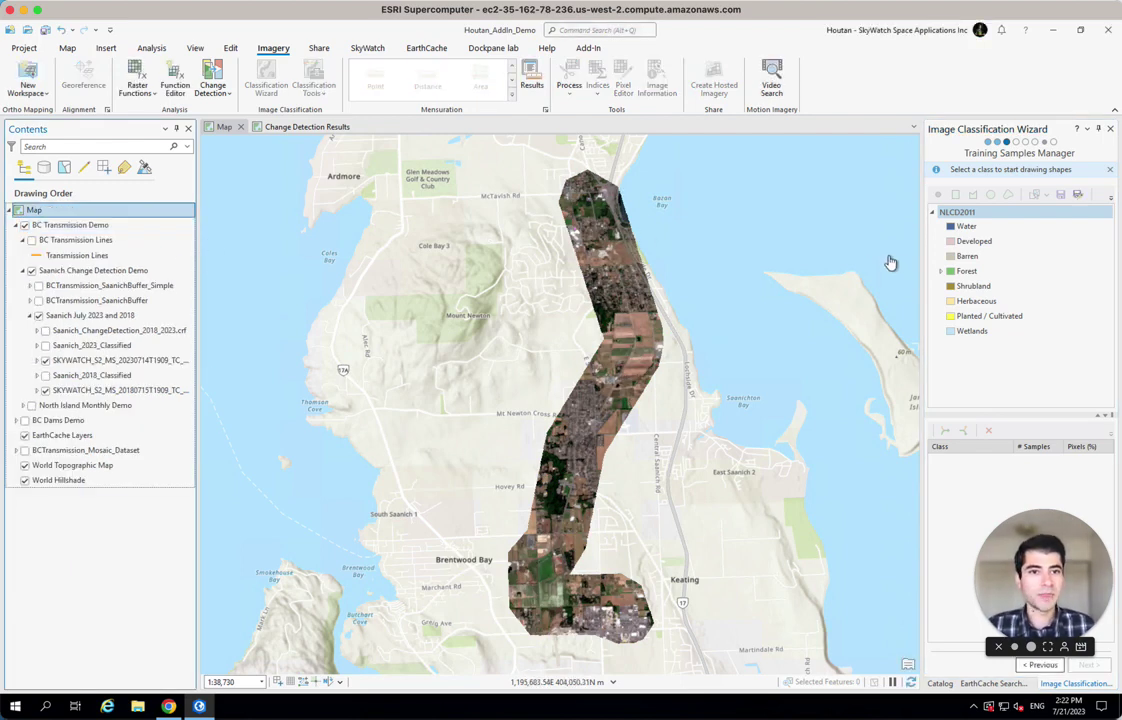
Step: Place two Water point training samples on the imagery
left_click(993, 228)
key("Down")
key("Down")
key("Down")
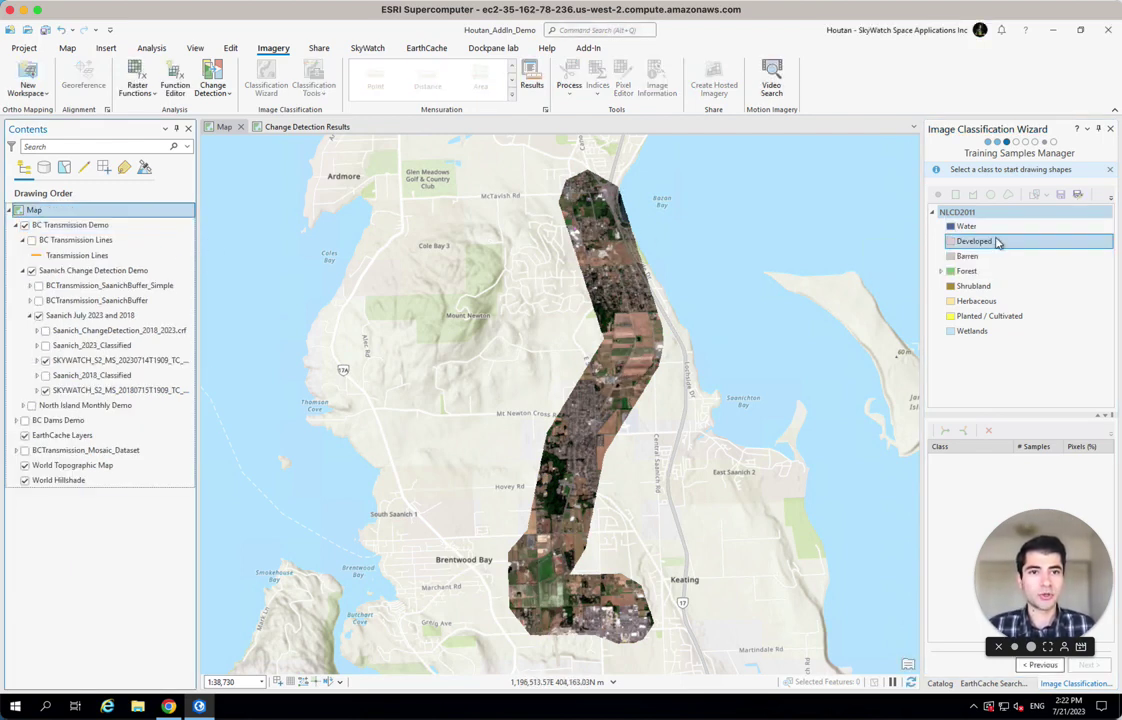
left_click(996, 231)
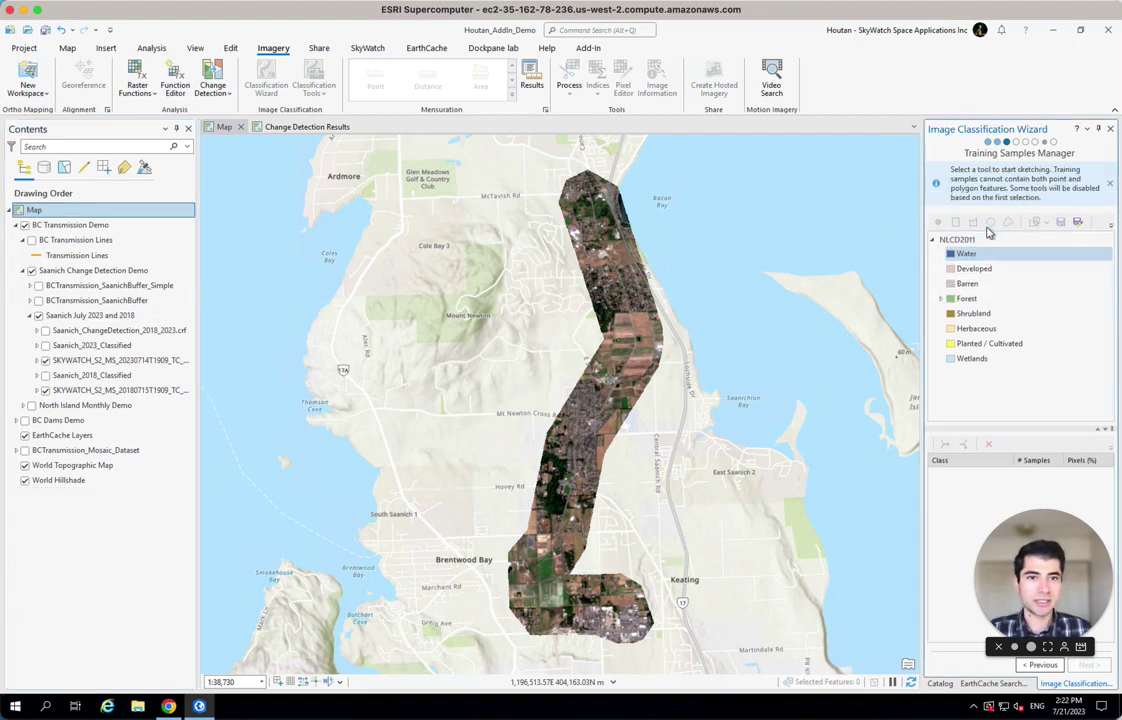
left_click(936, 225)
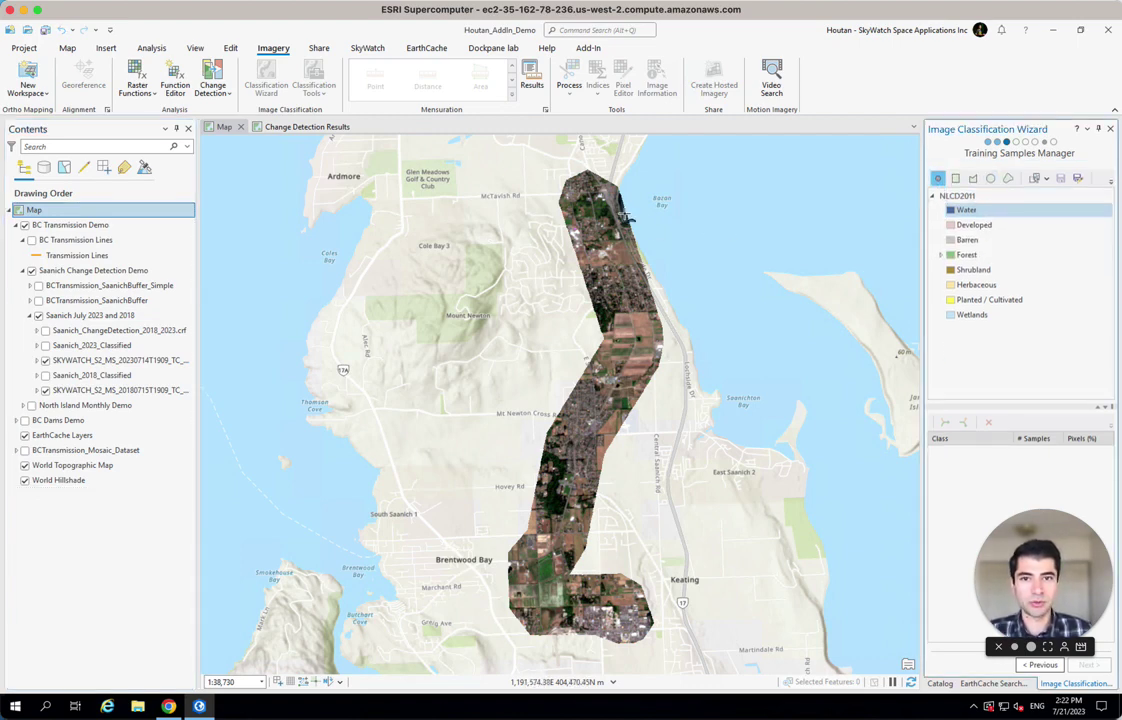
left_click(624, 212)
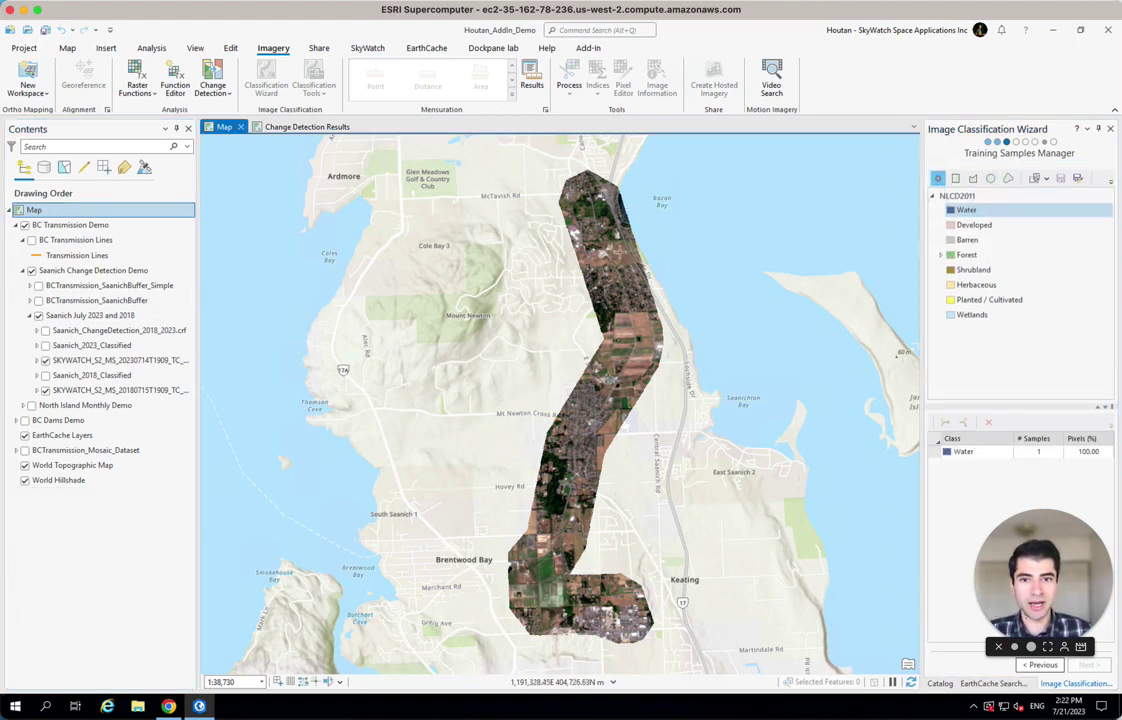
left_click(640, 338)
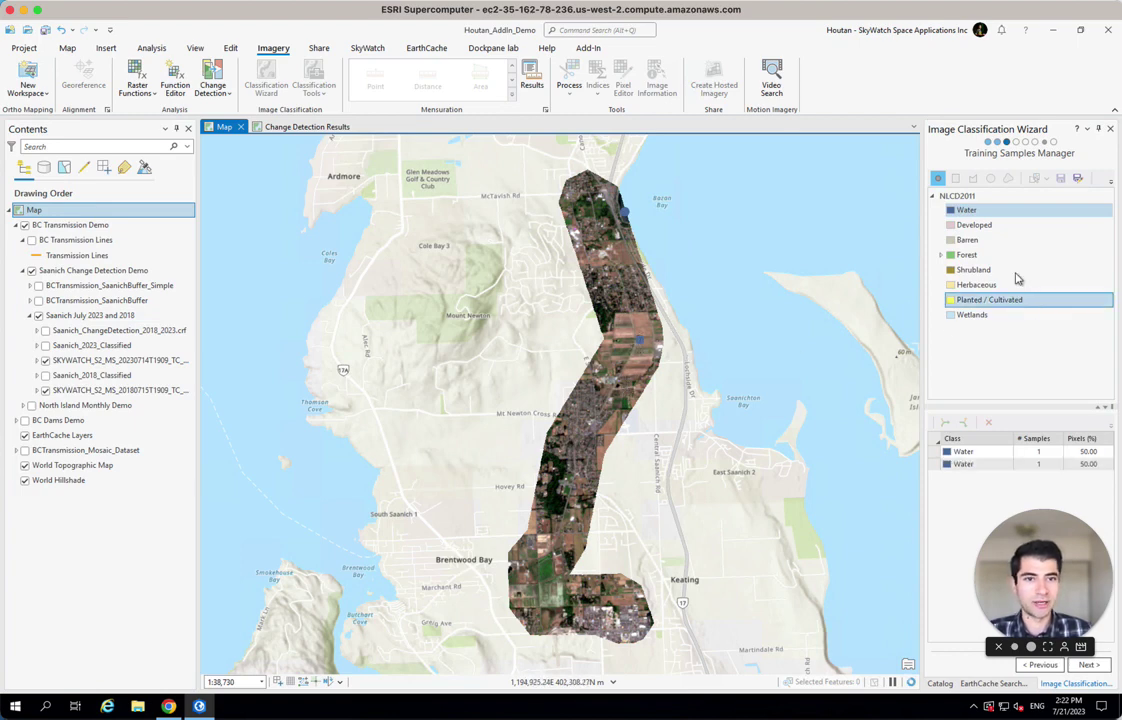
Step: Place four Developed point training samples across the imagery
left_click(1010, 226)
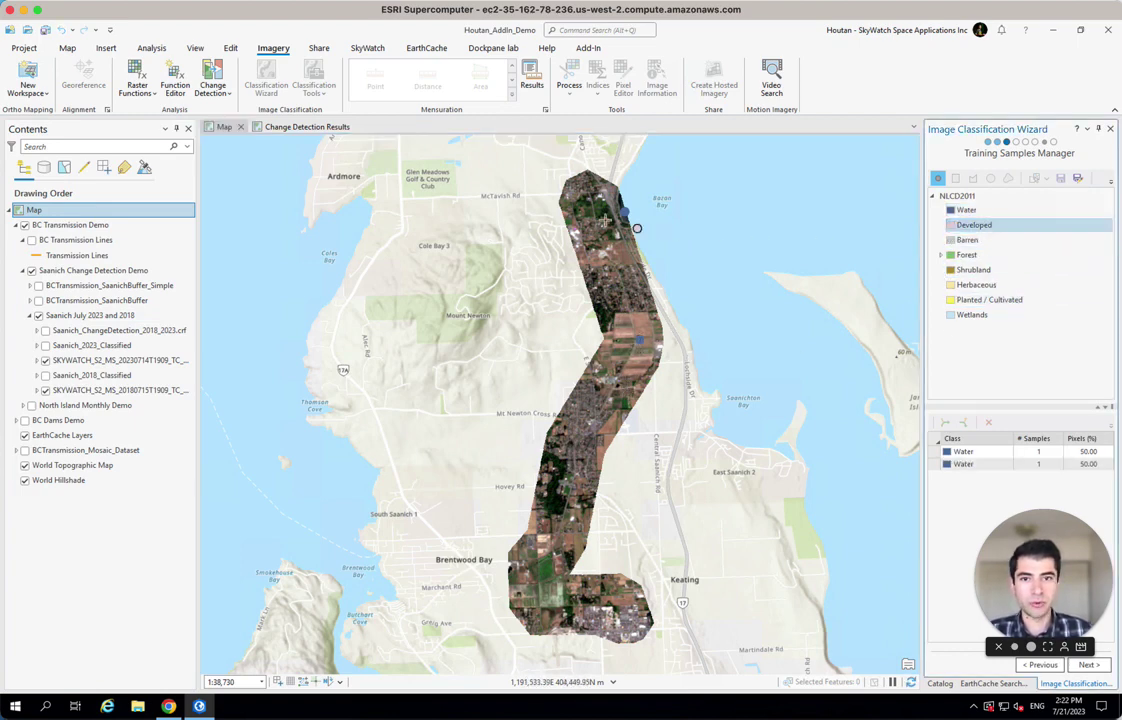
left_click(584, 186)
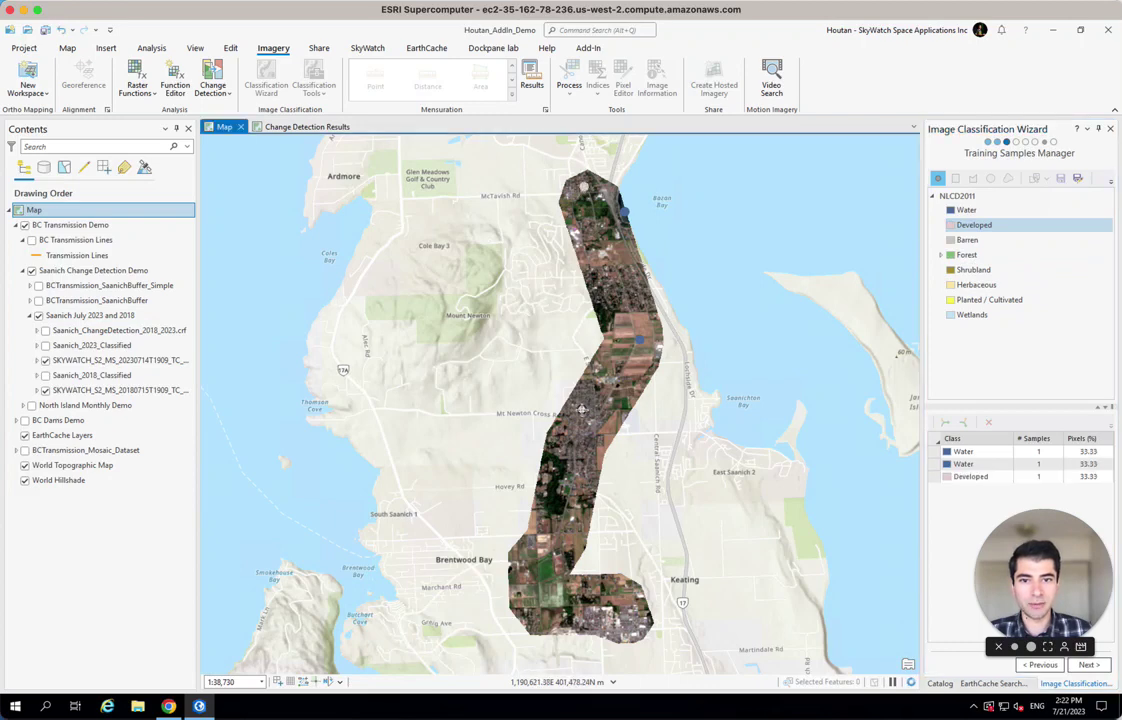
left_click(581, 409)
left_click(597, 622)
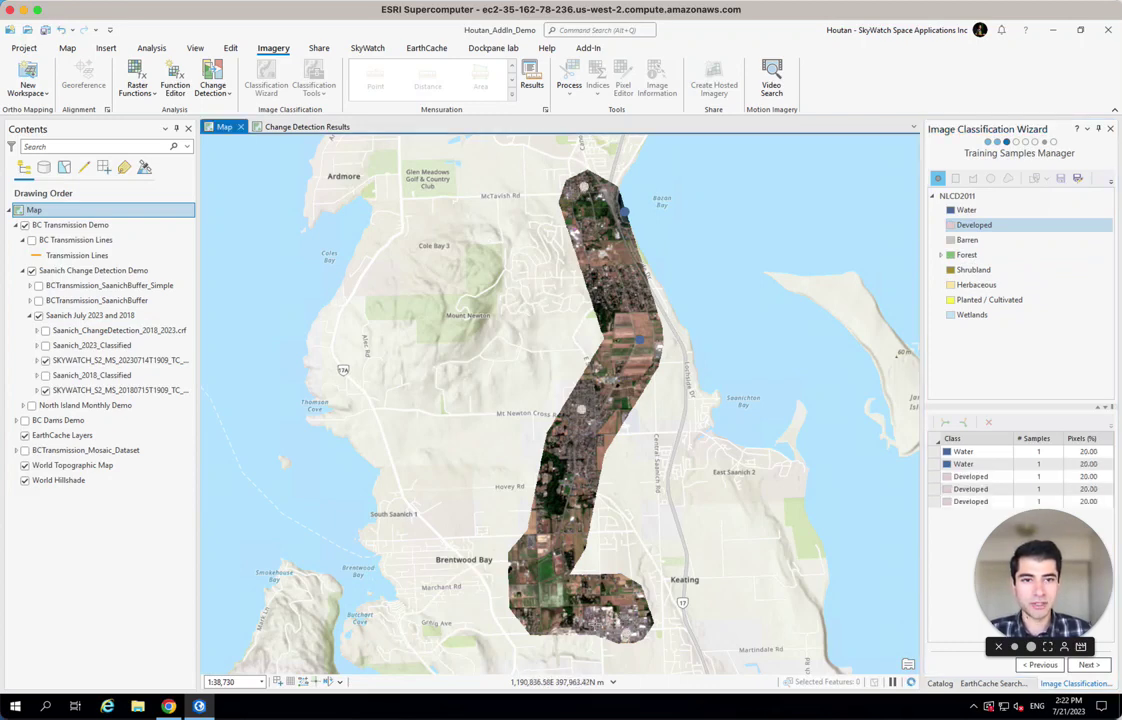
left_click(522, 548)
Step: Add one Forest and four Planted / Cultivated samples, then advance to the Train step
left_click(968, 270)
left_click(966, 255)
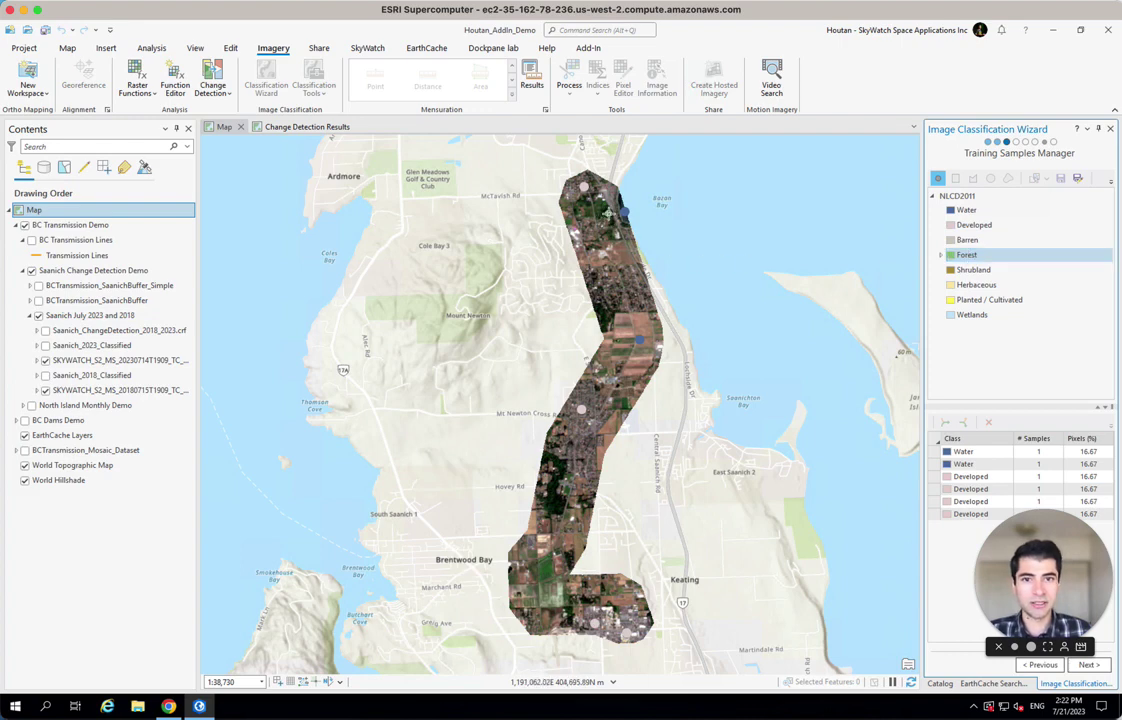
left_click(601, 357)
left_click(985, 299)
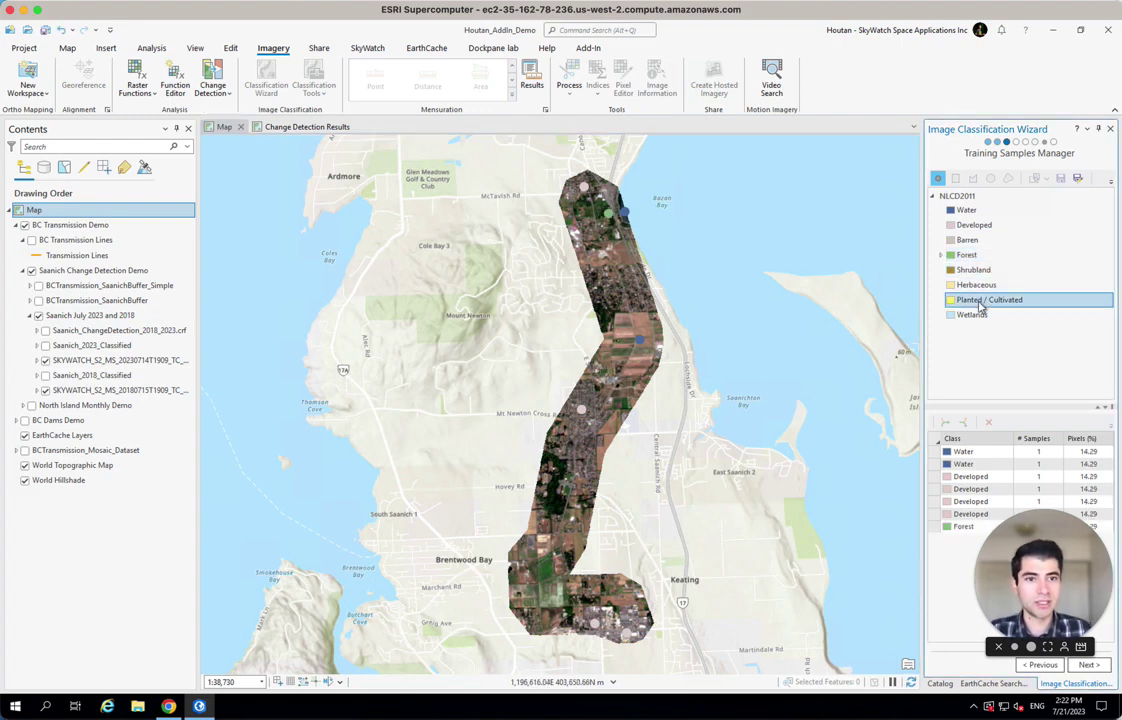
left_click(638, 327)
left_click(626, 331)
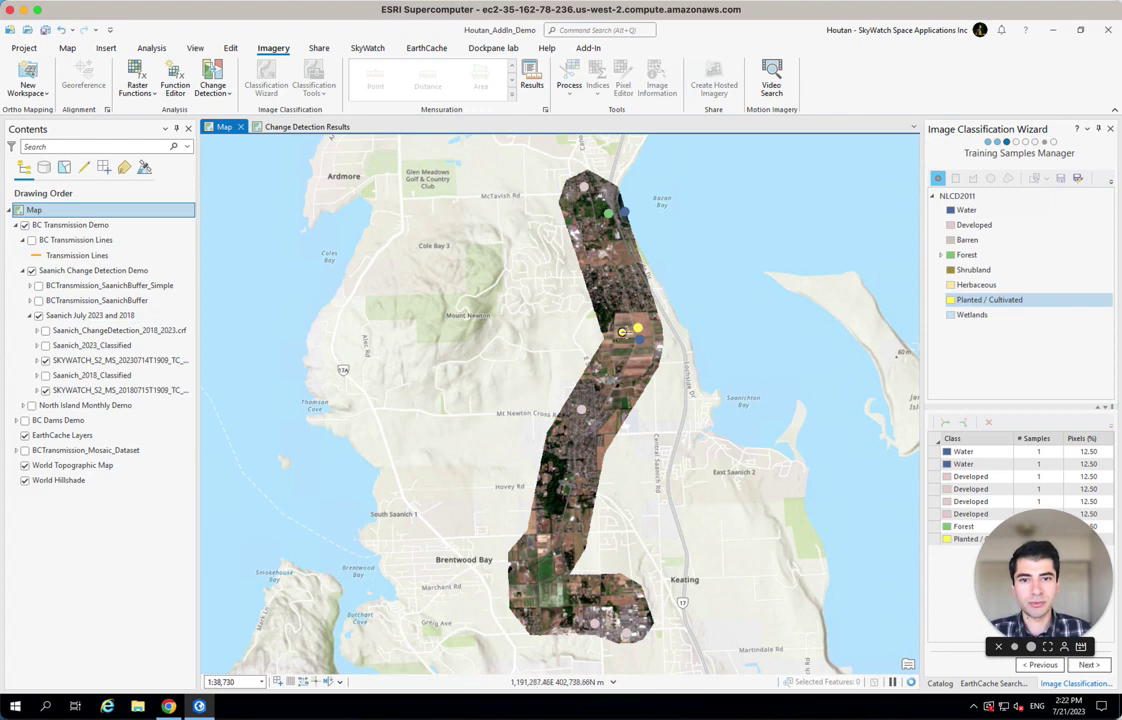
left_click(614, 429)
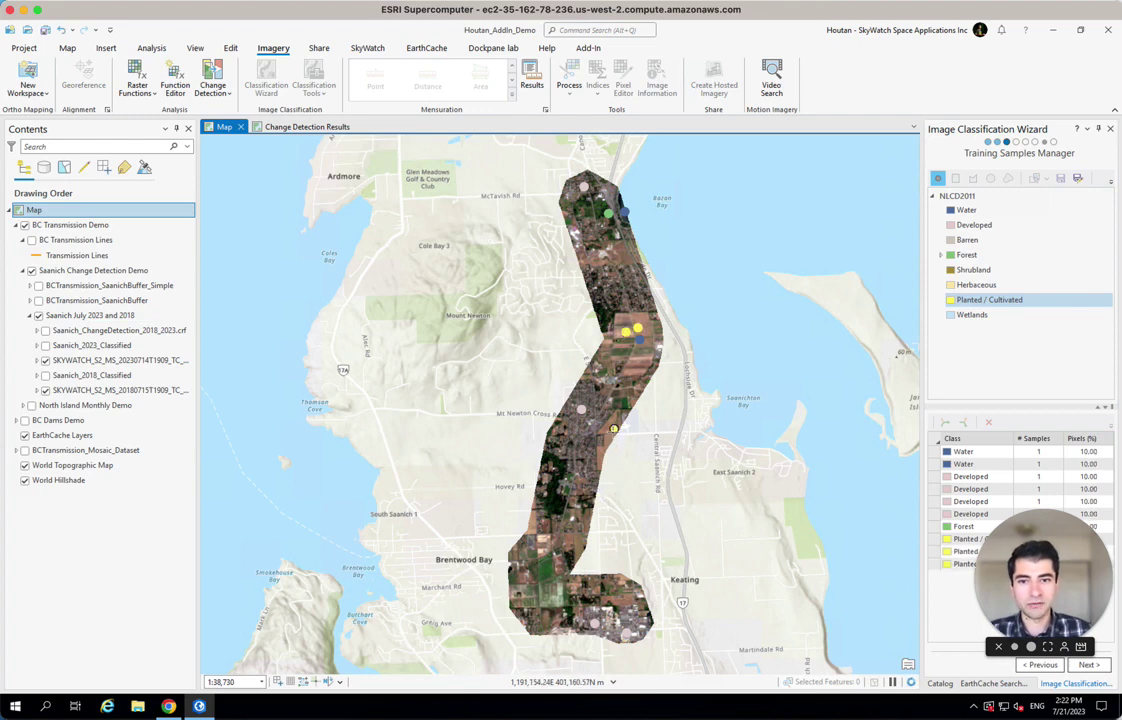
left_click(528, 532)
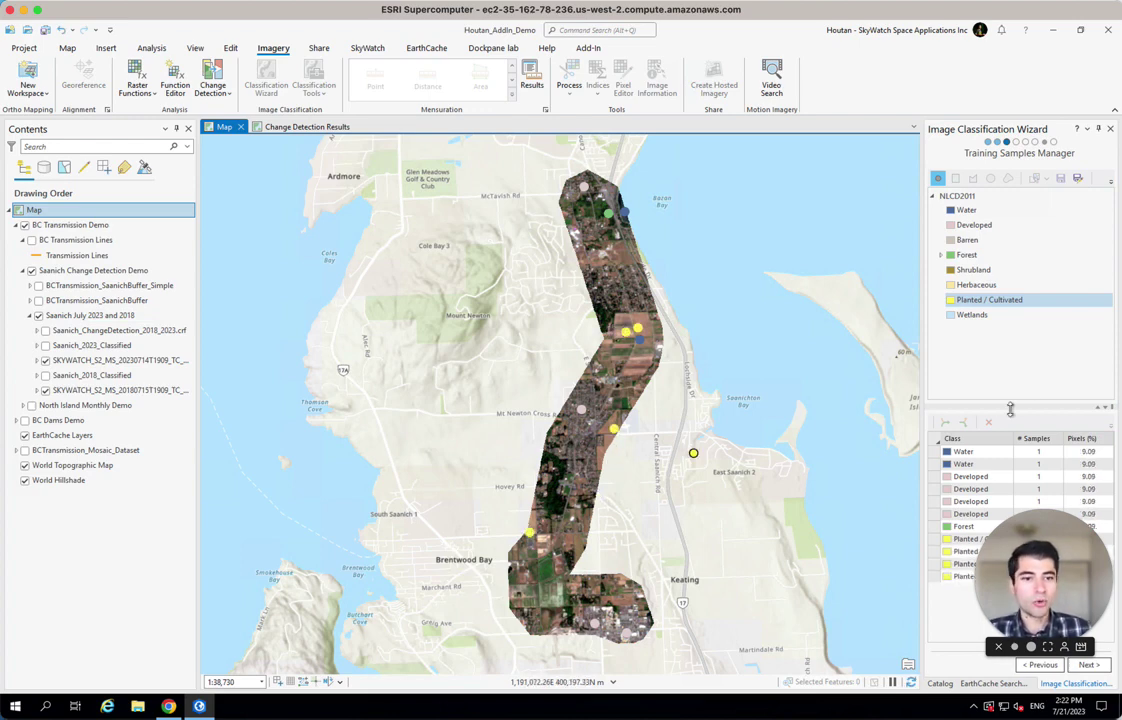
left_click(1088, 664)
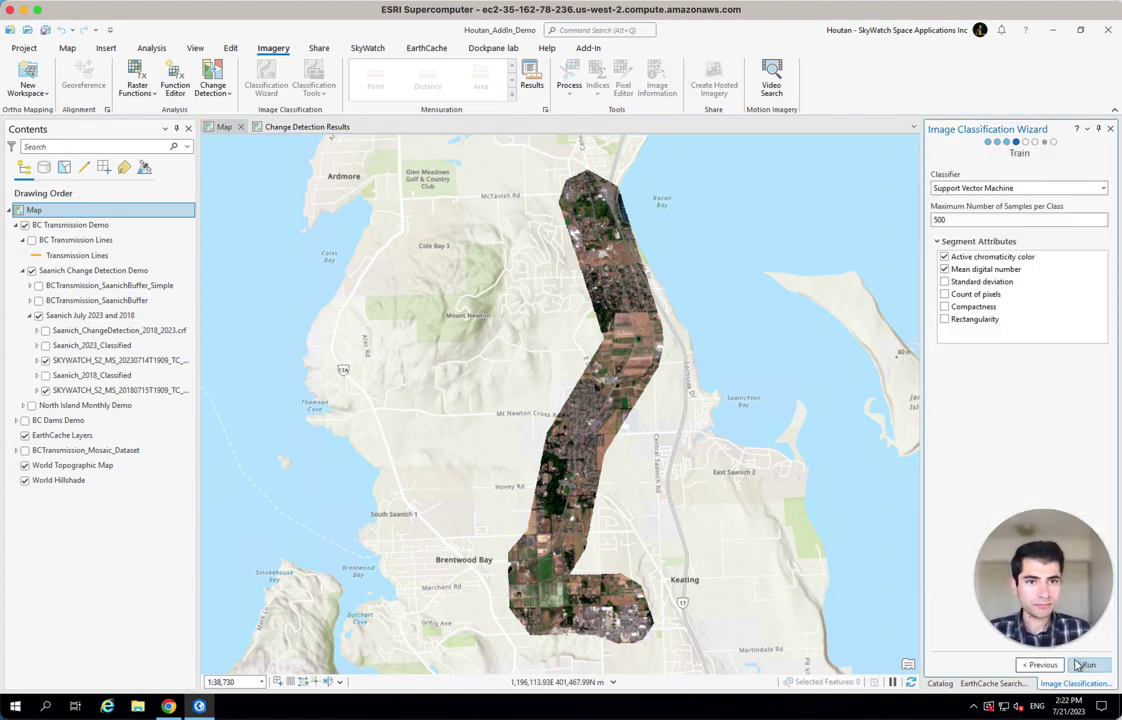
Step: Set the classifier to Random Trees
left_click(1050, 188)
scroll(1010, 320, "up", 3)
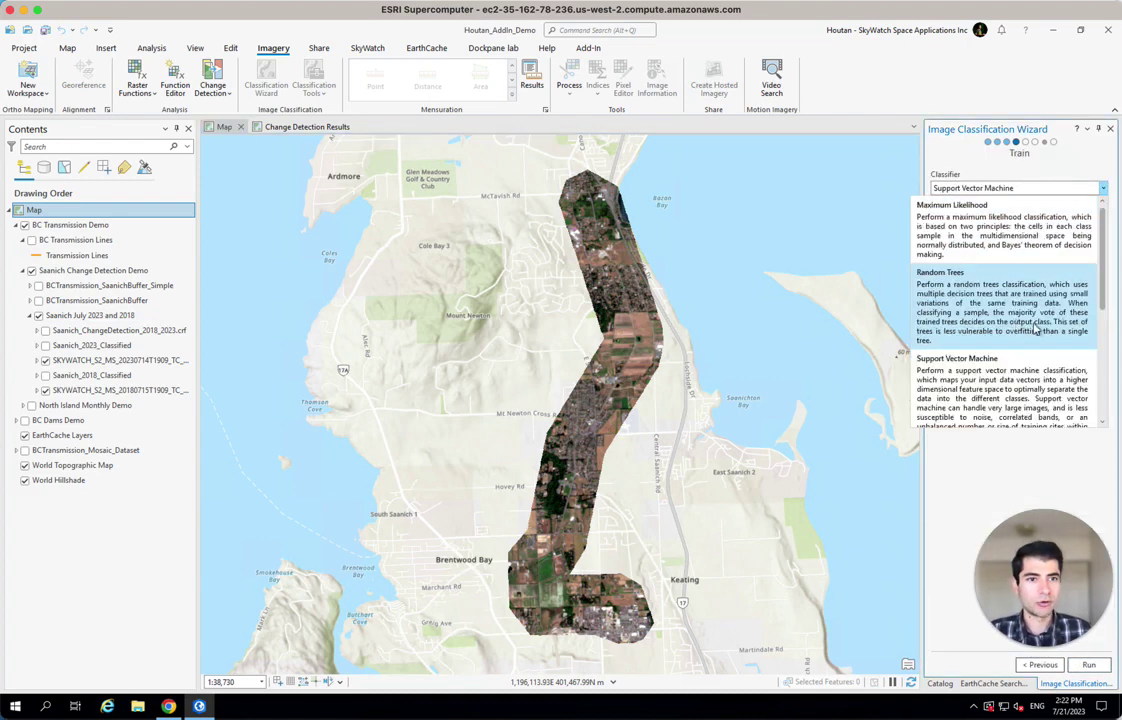
left_click(979, 298)
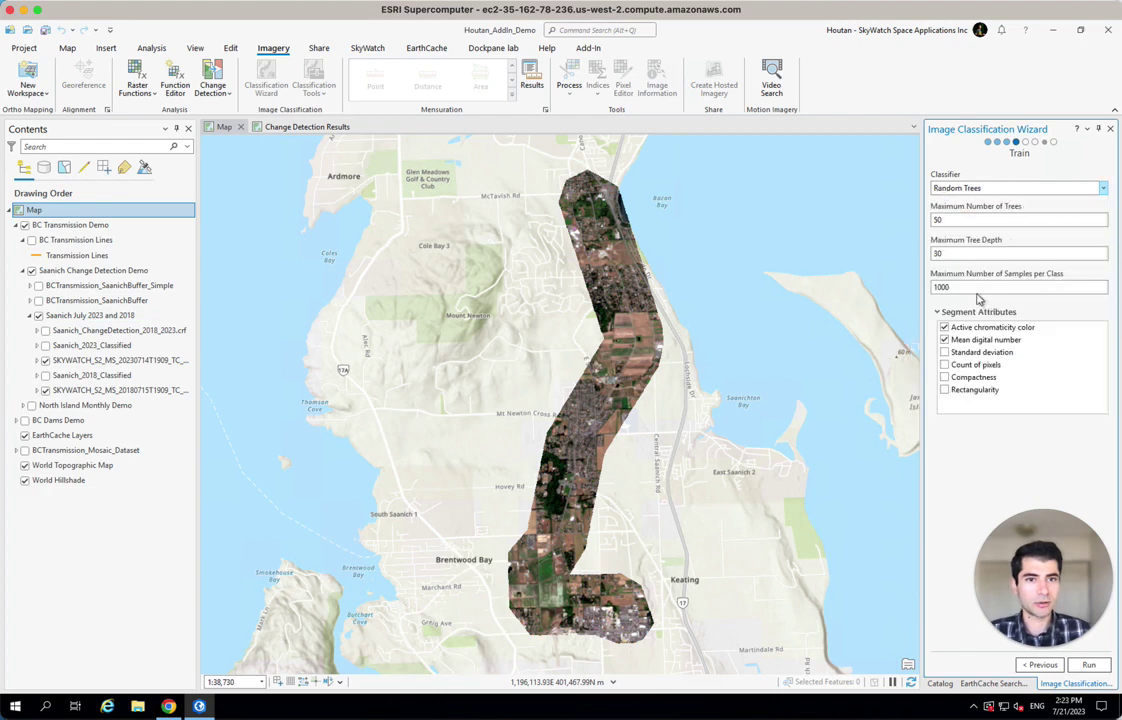
Step: Display the Saanich_2023 and Saanich_2018 classified layers and hide both SKYWATCH images
left_click(45, 345)
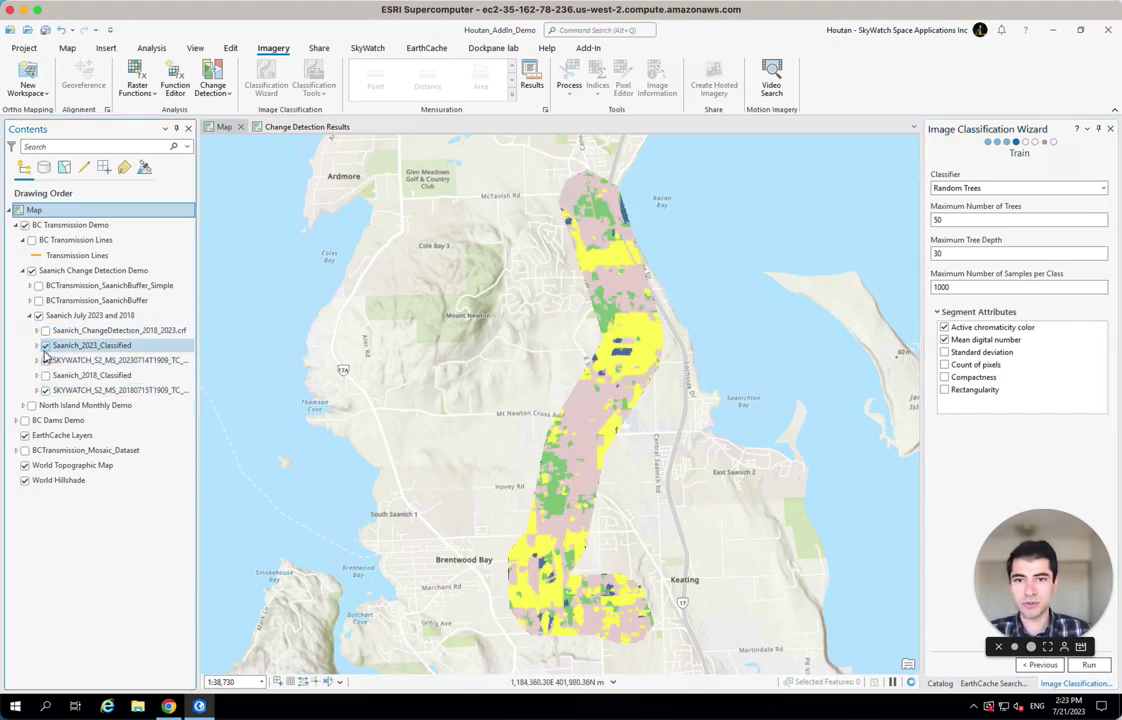
left_click(45, 361)
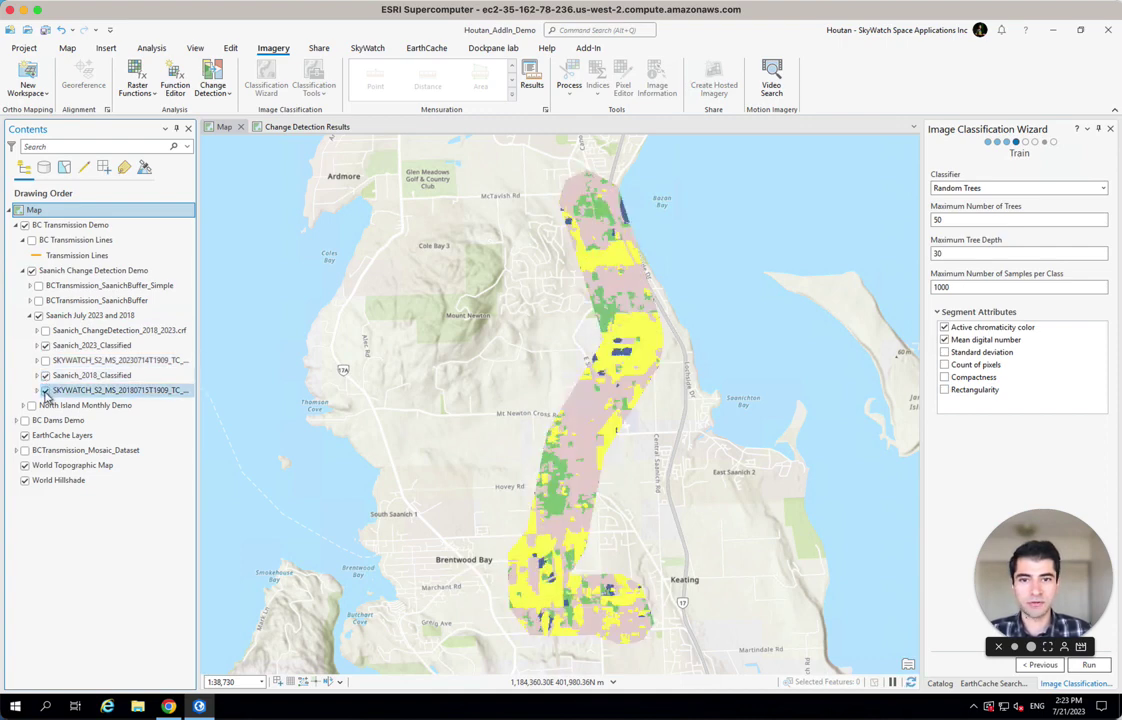
left_click(45, 390)
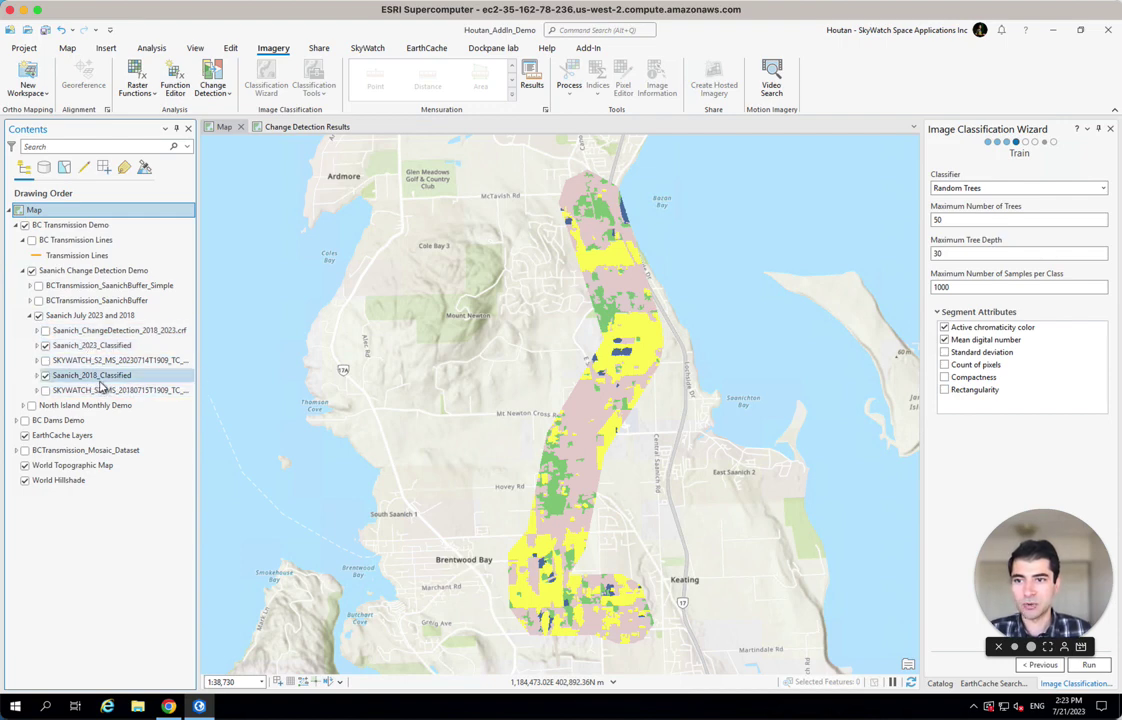
left_click(92, 375)
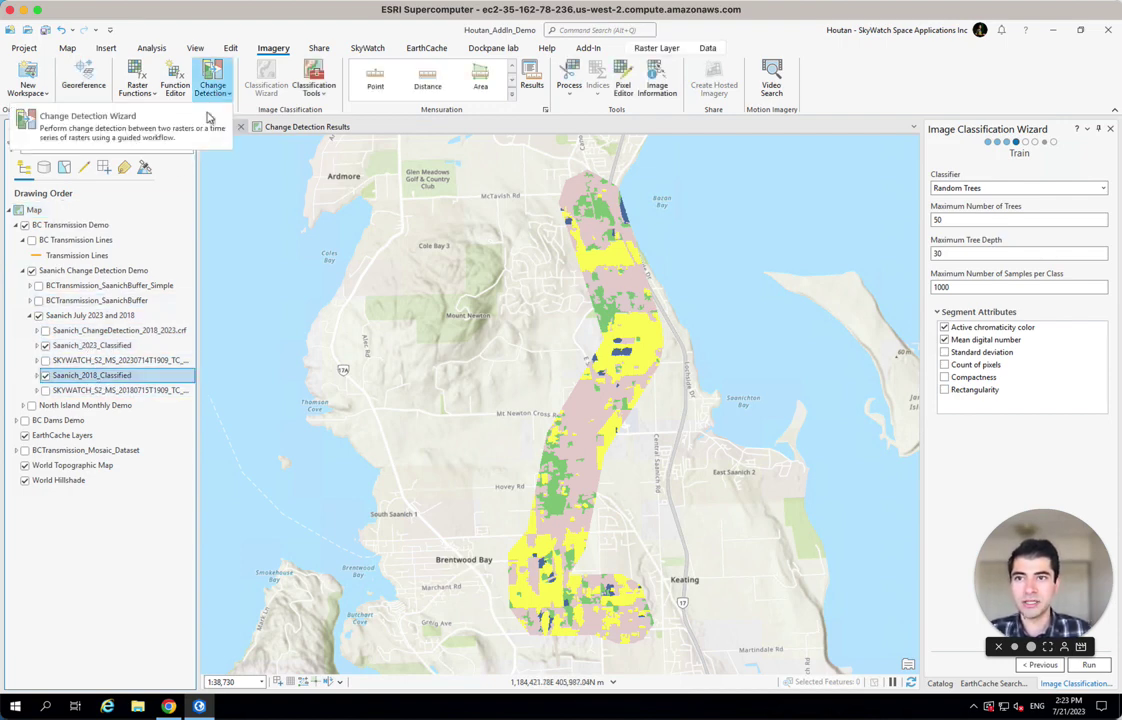
Step: Configure Categorical Change from Saanich_2018_Classified to Saanich_2023_Classified in the Change Detection Wizard
left_click(212, 75)
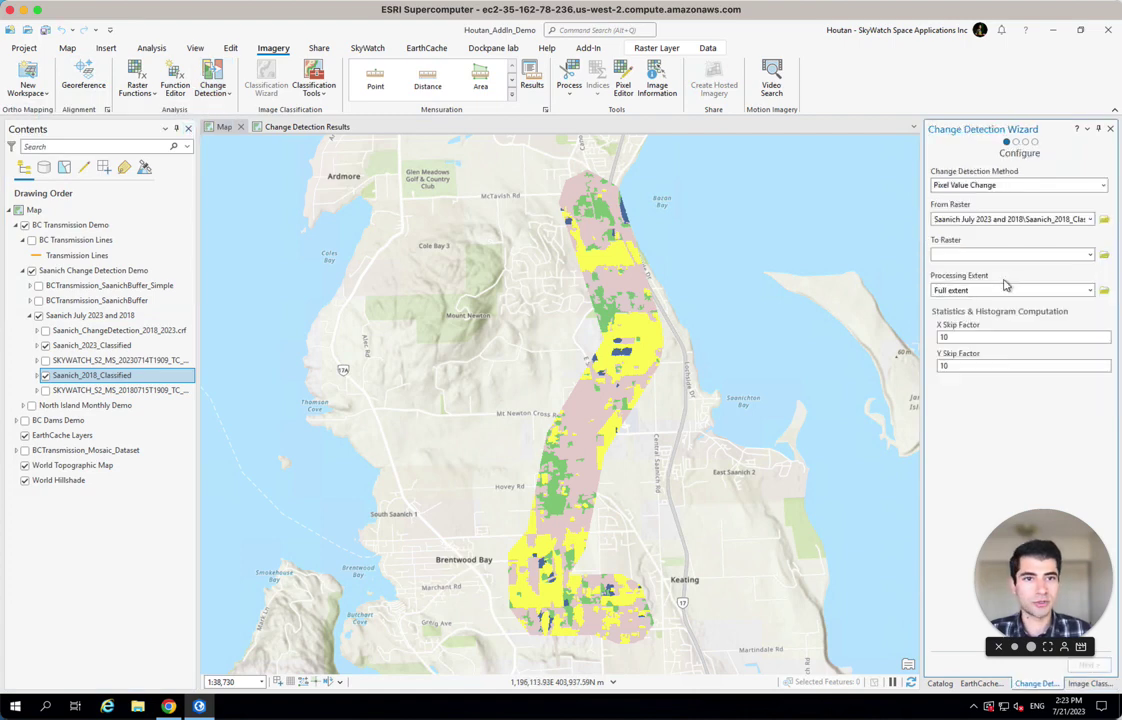
left_click(1102, 187)
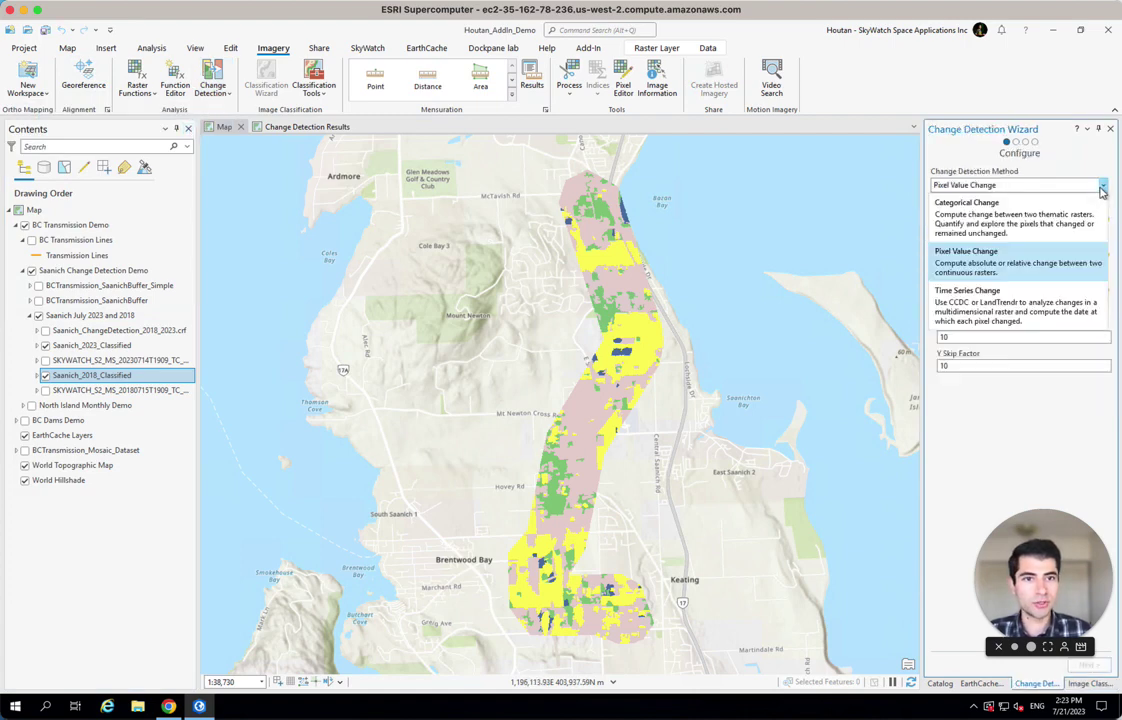
left_click(1020, 221)
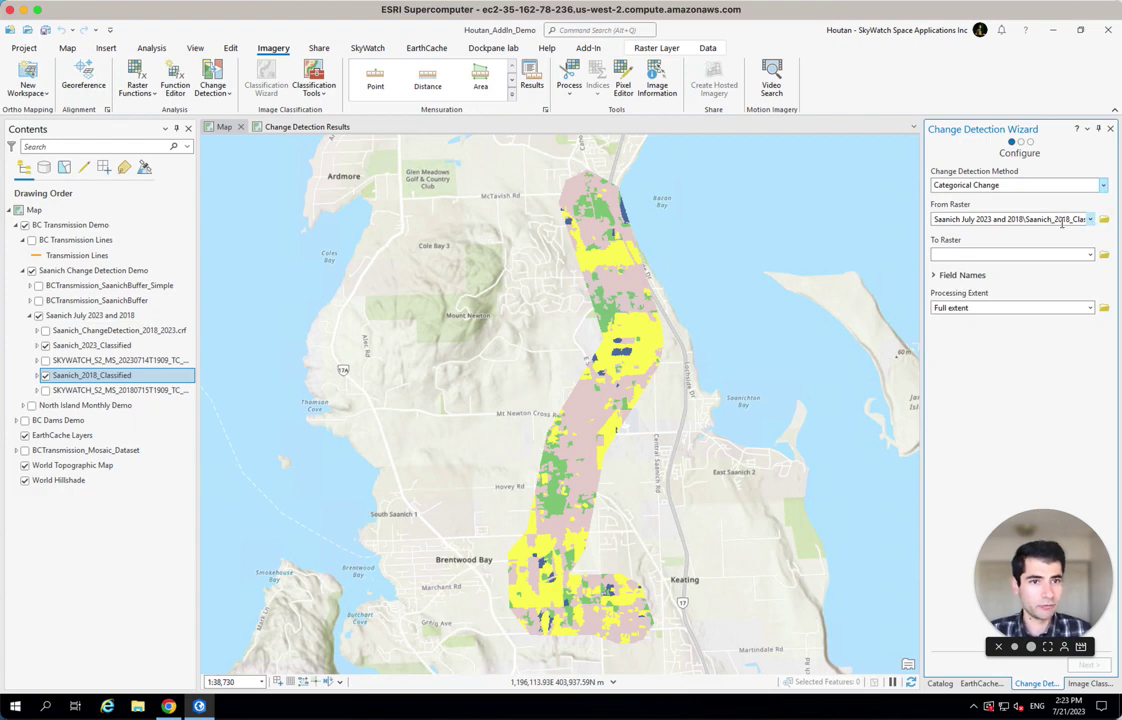
left_click(1091, 256)
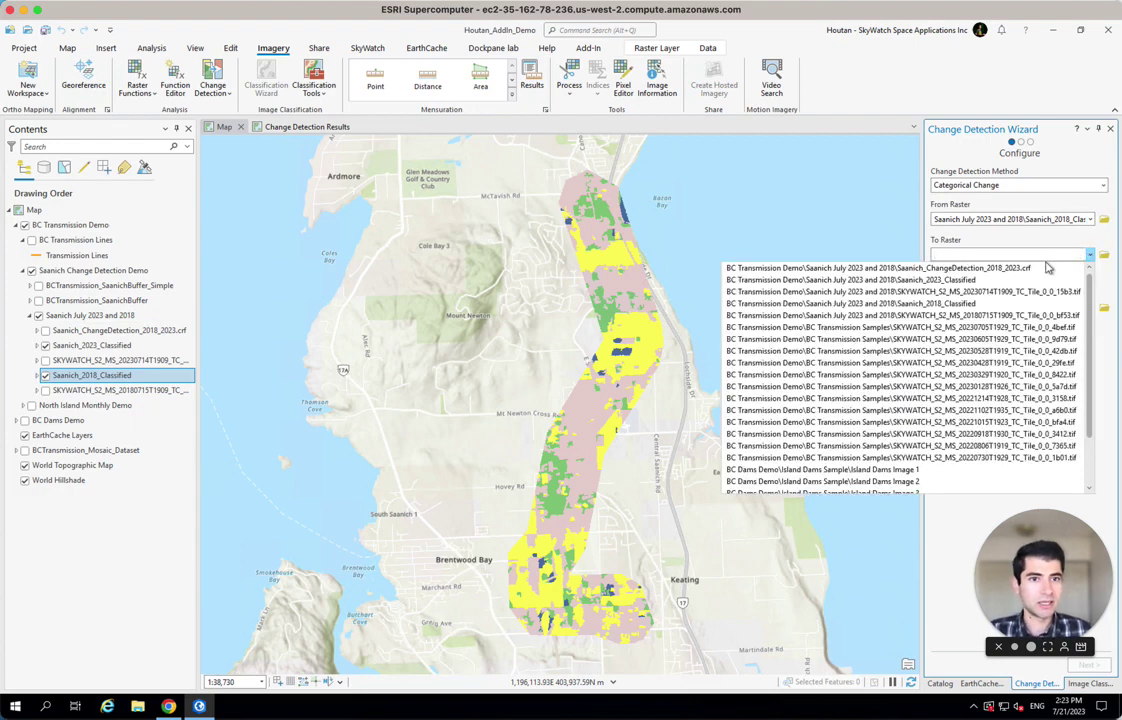
left_click(1004, 282)
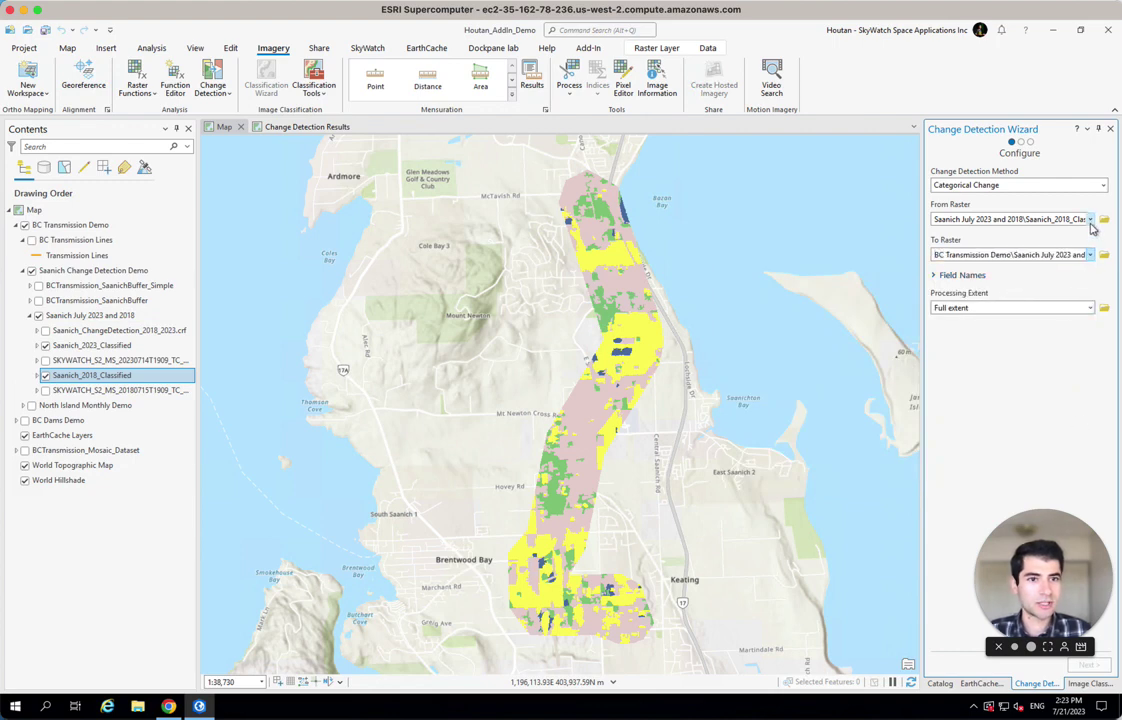
left_click(1090, 220)
left_click(1007, 268)
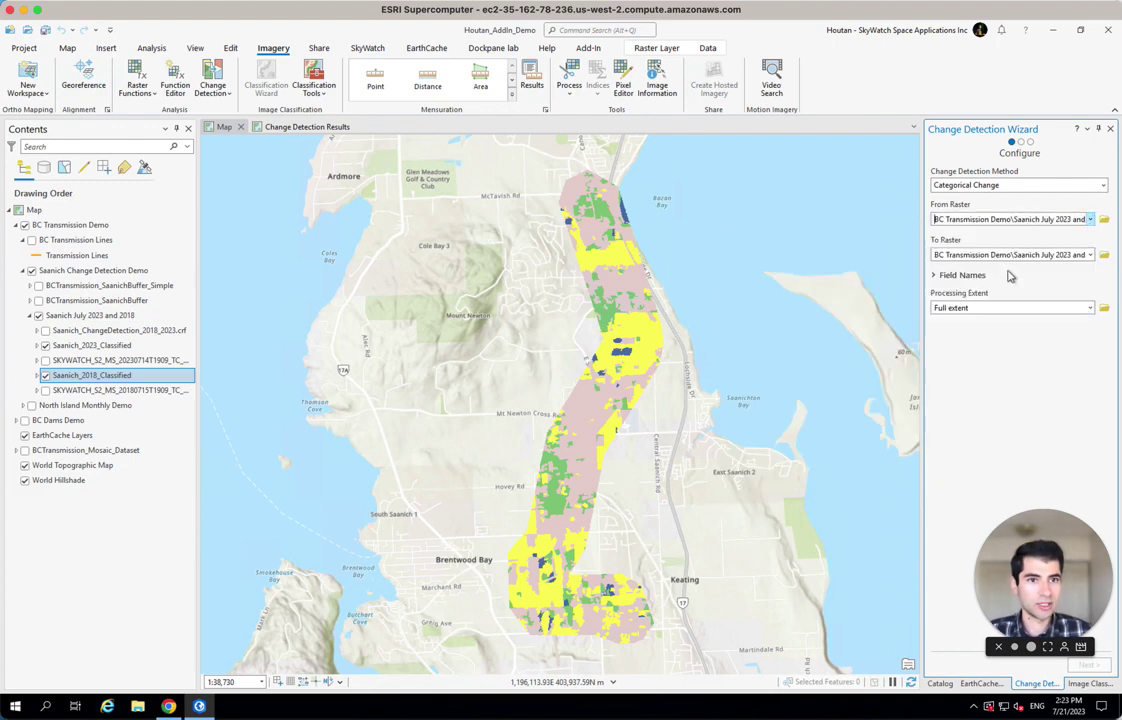
left_click(1088, 664)
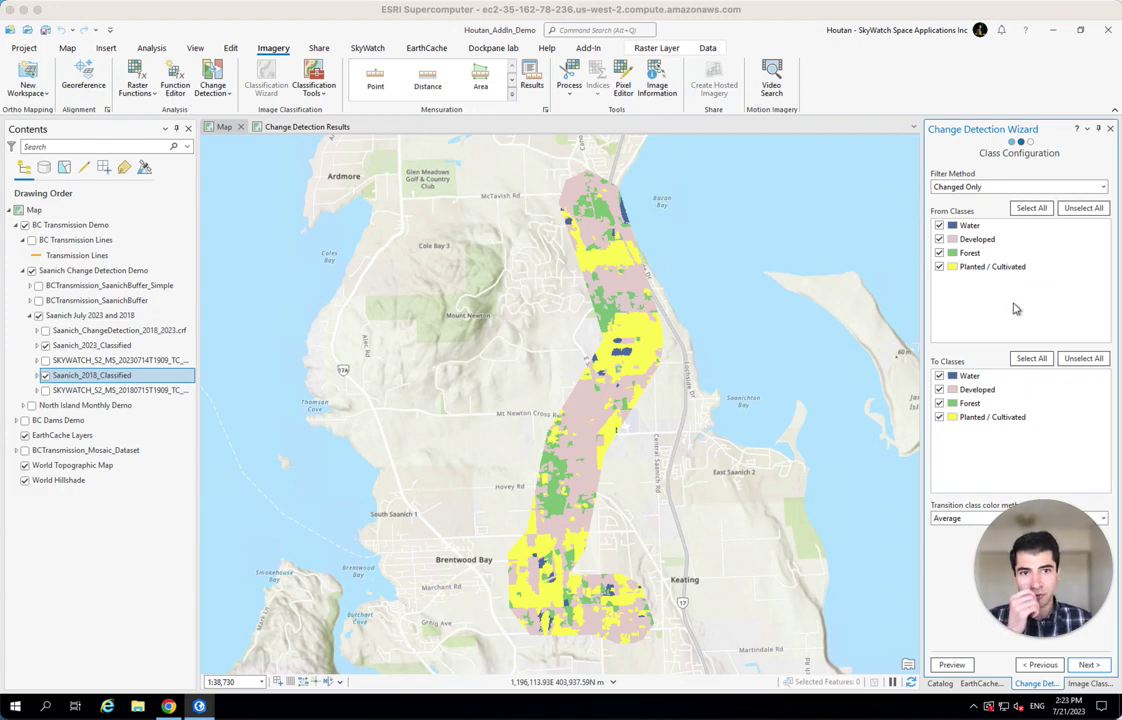
Step: Keep only Forest and Planted / Cultivated as From classes and Developed as the To class
left_click(939, 226)
left_click(940, 239)
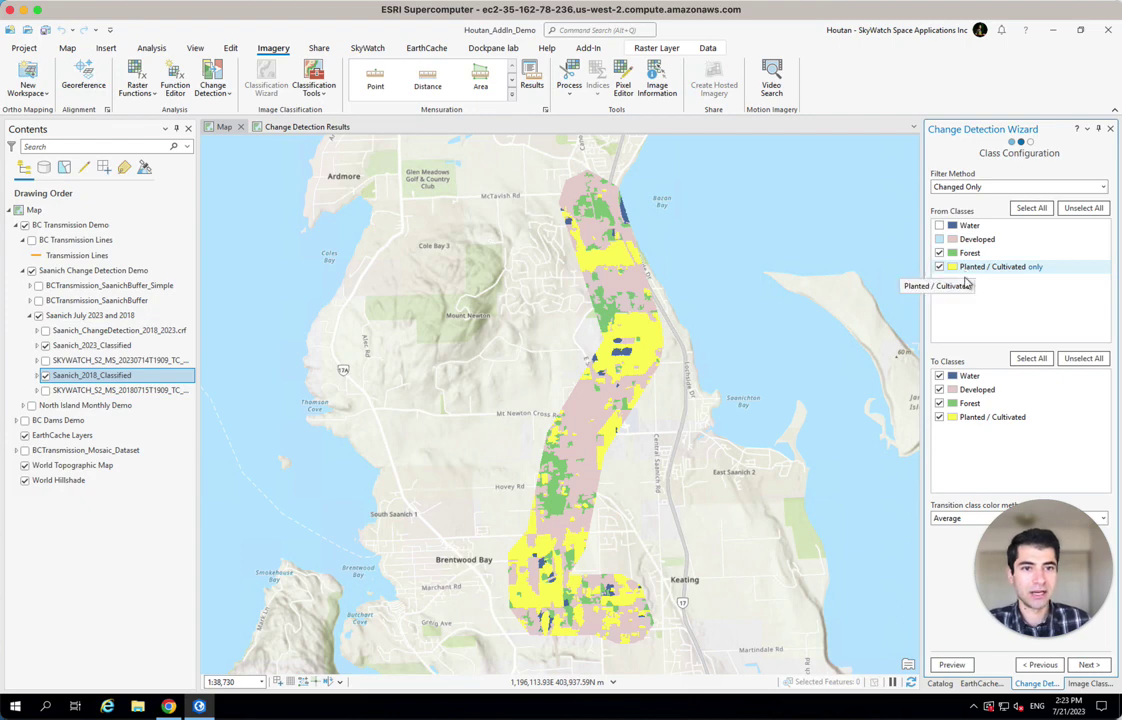
left_click(939, 376)
left_click(940, 403)
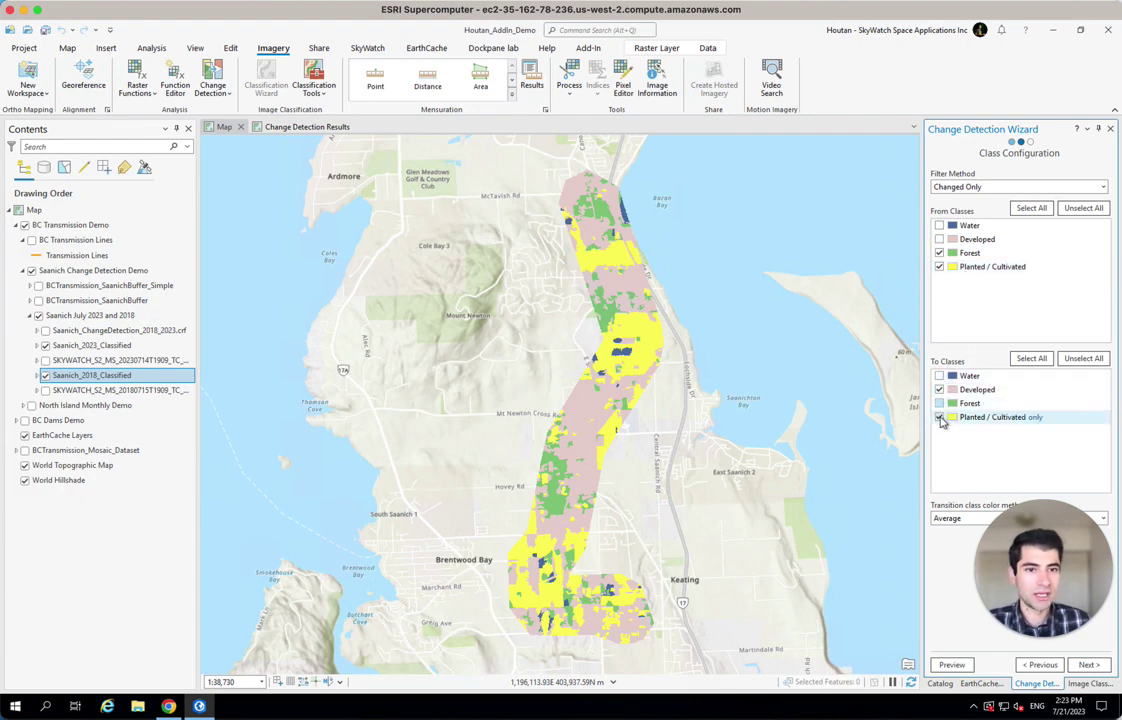
left_click(939, 417)
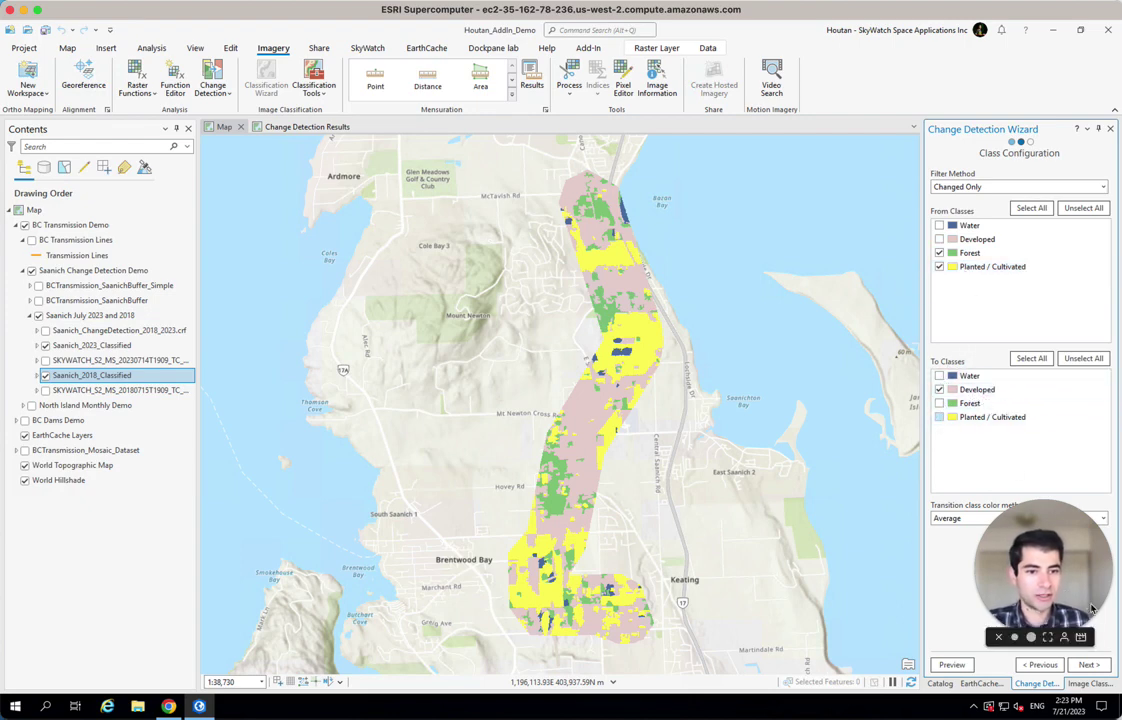
left_click(1088, 665)
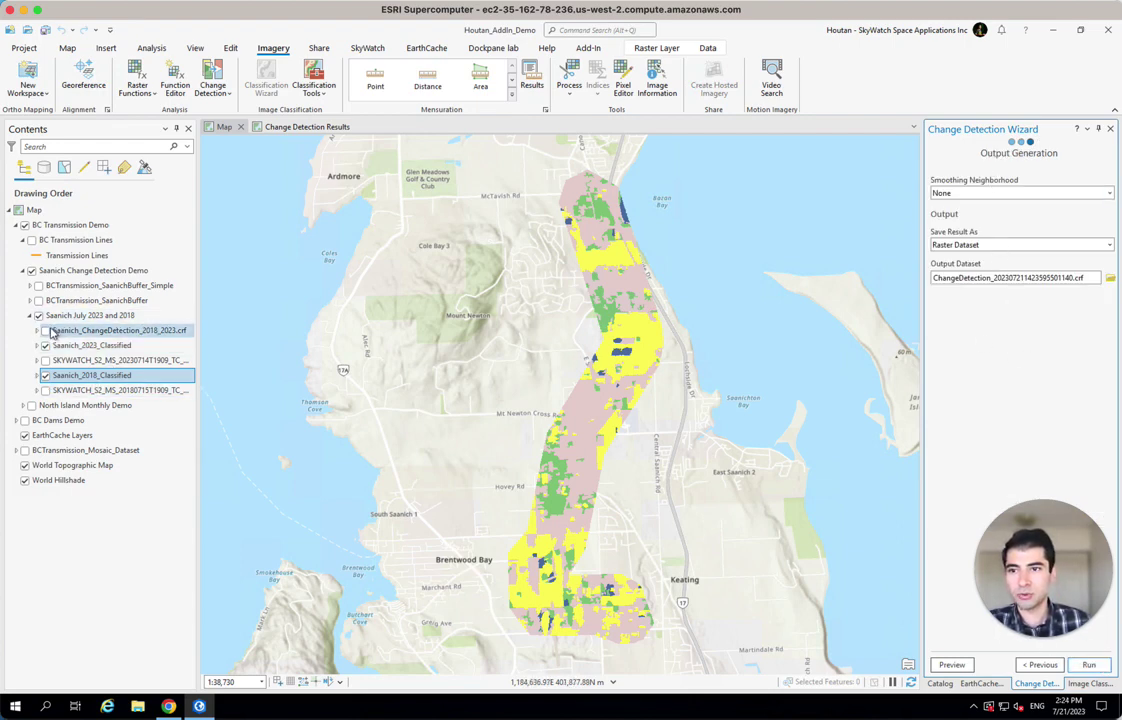
Step: Show the ChangeDetection raster and legend over the 2023 image, hiding both classified layers
left_click(45, 331)
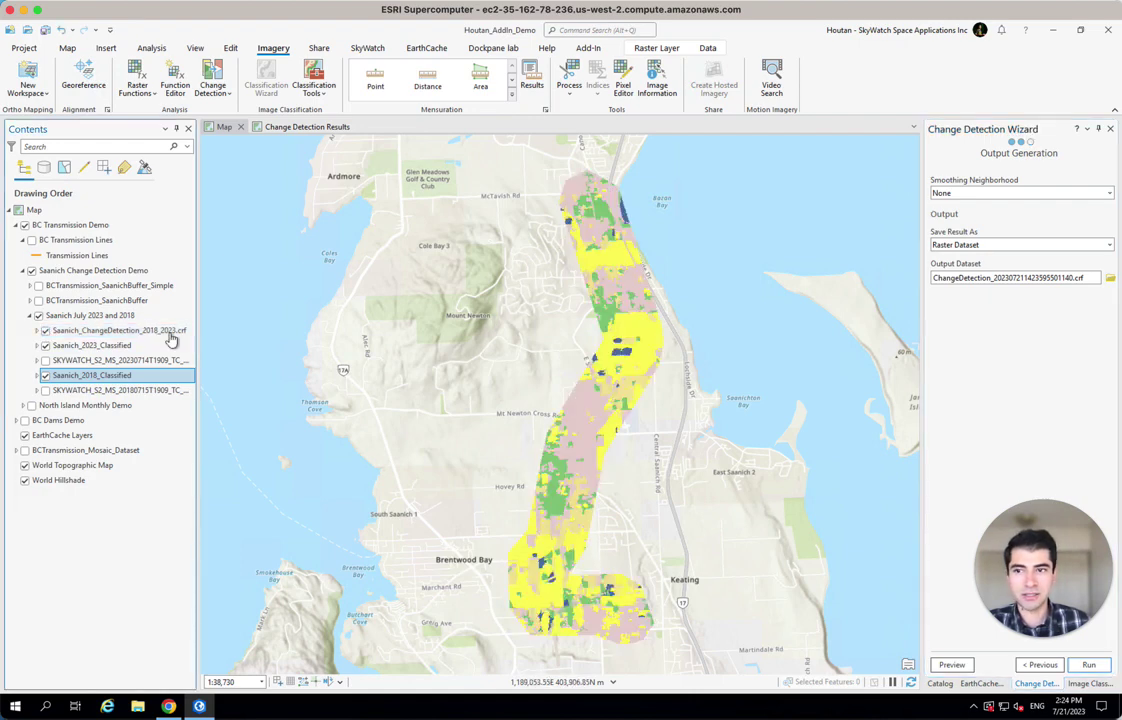
left_click(45, 345)
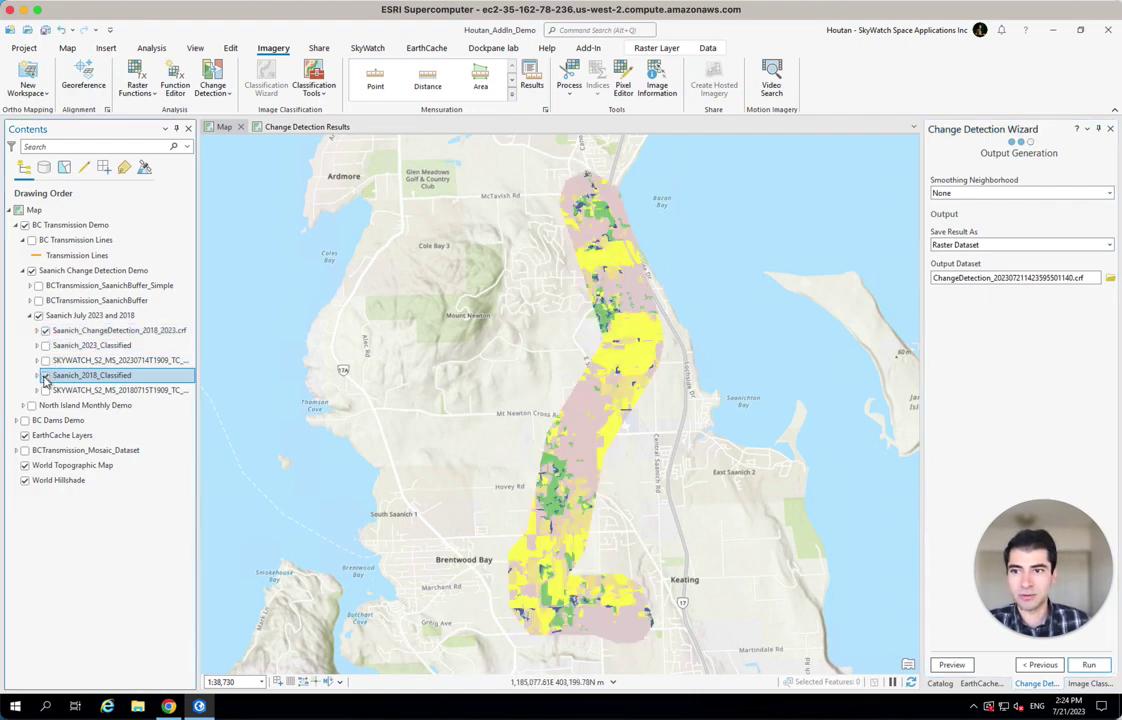
left_click(45, 375)
left_click(45, 360)
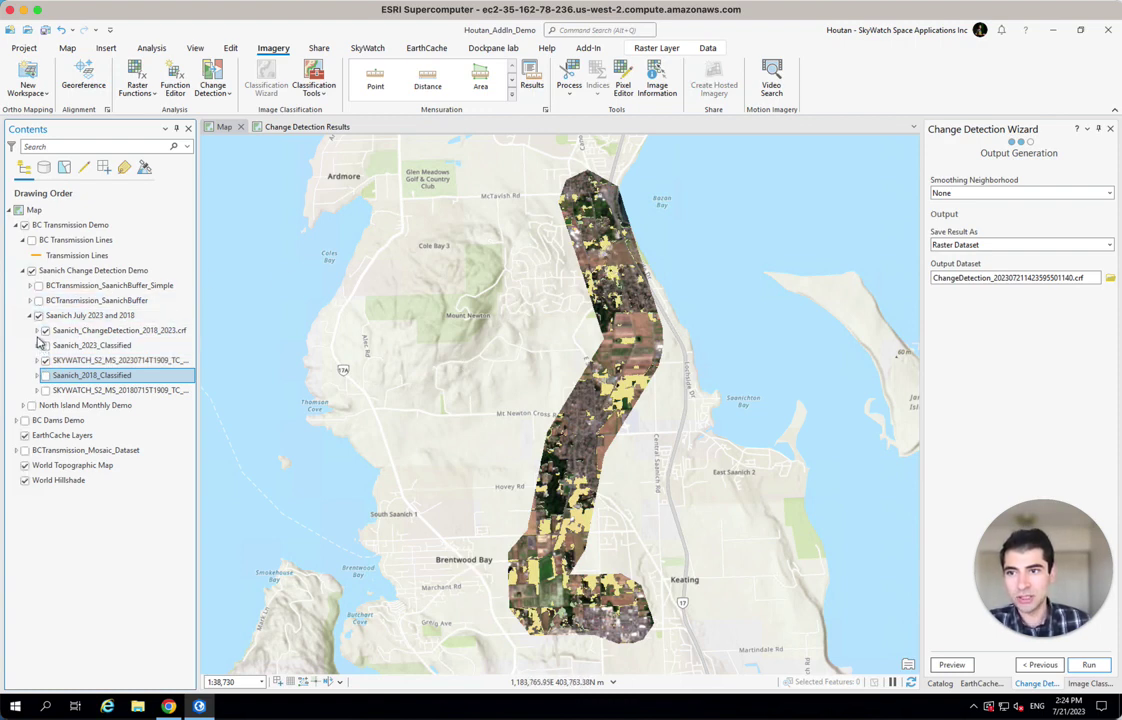
left_click(38, 333)
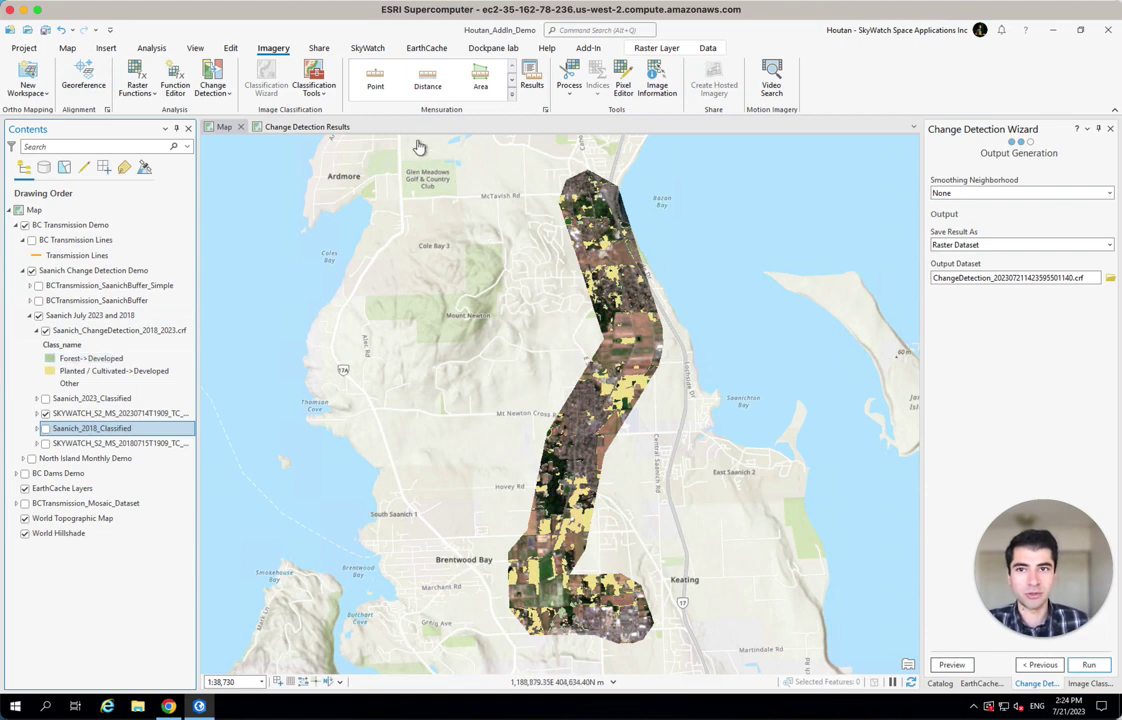
left_click(298, 126)
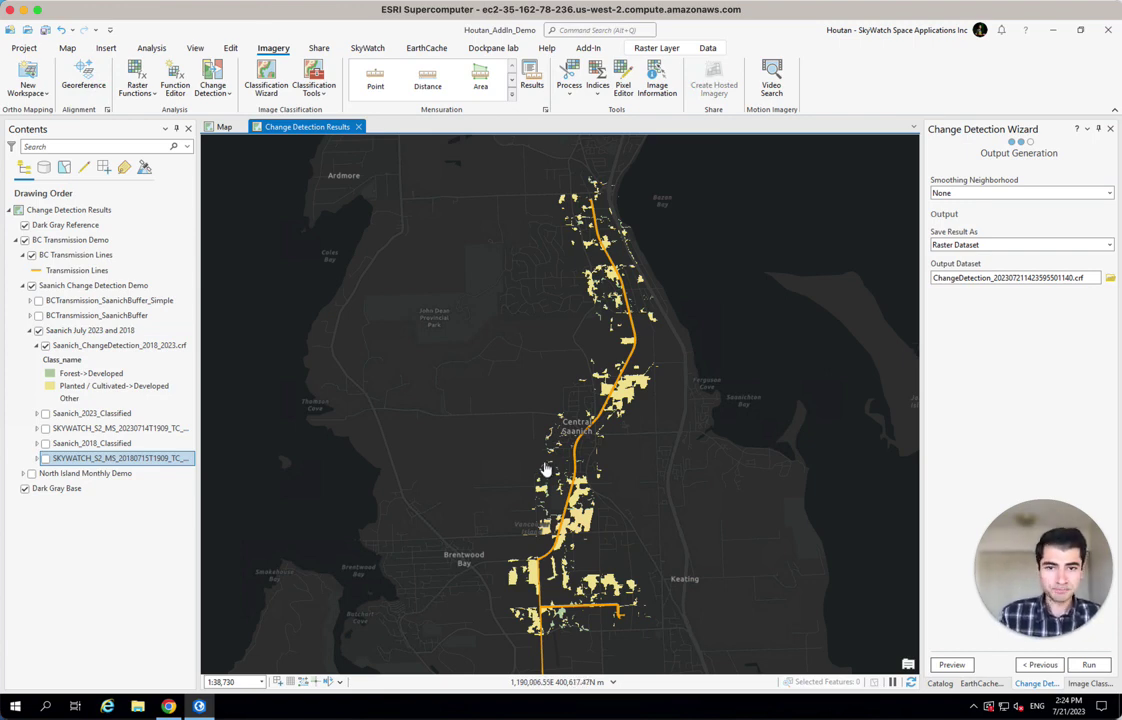
Step: Switch to the SkyWatch EarthCache page in Chrome and scroll to its Get Started form
left_click(169, 707)
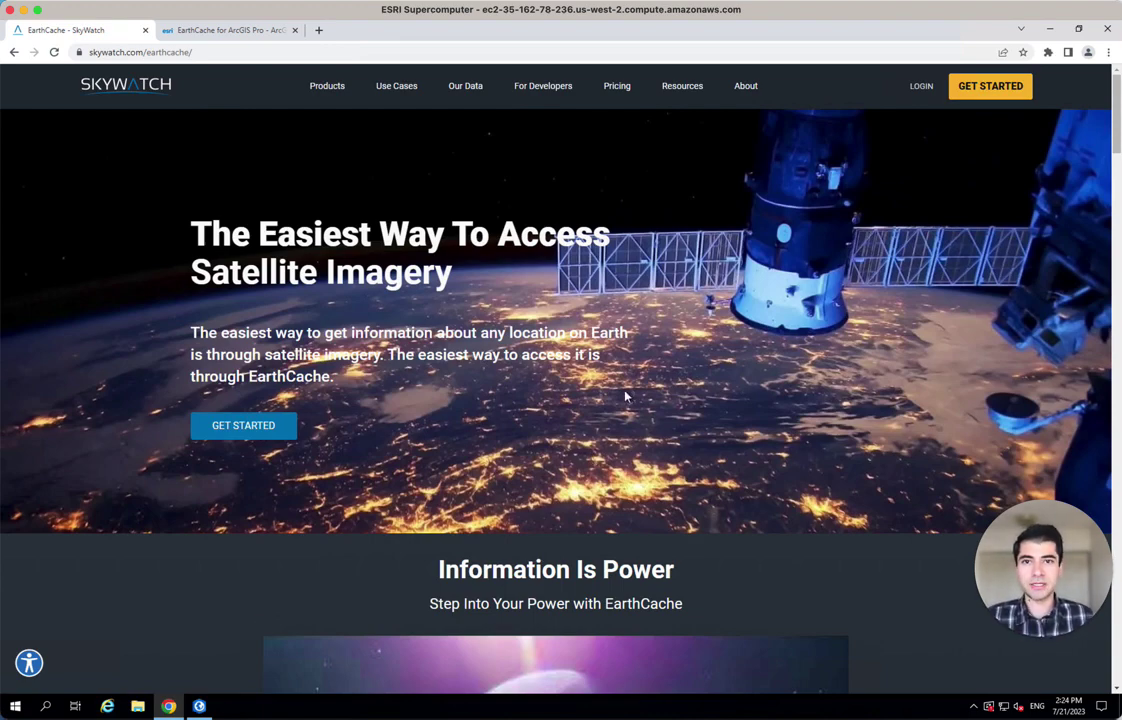
scroll(625, 397, "down", 10)
scroll(625, 397, "down", 20)
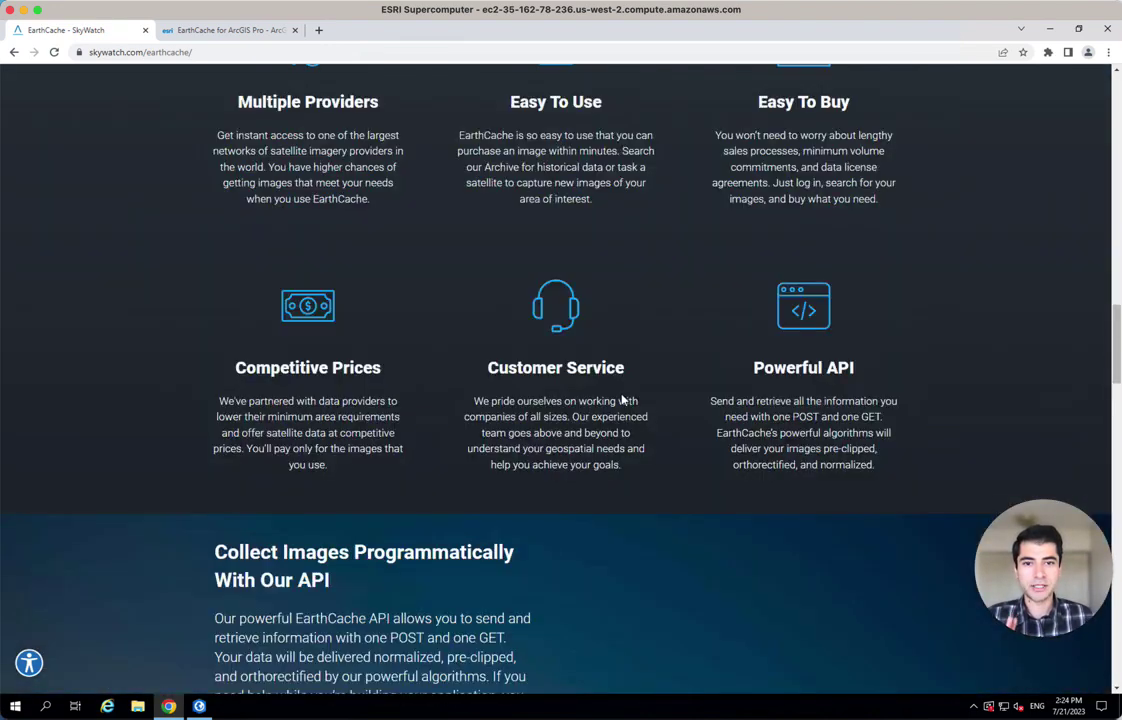
scroll(622, 396, "up", 5)
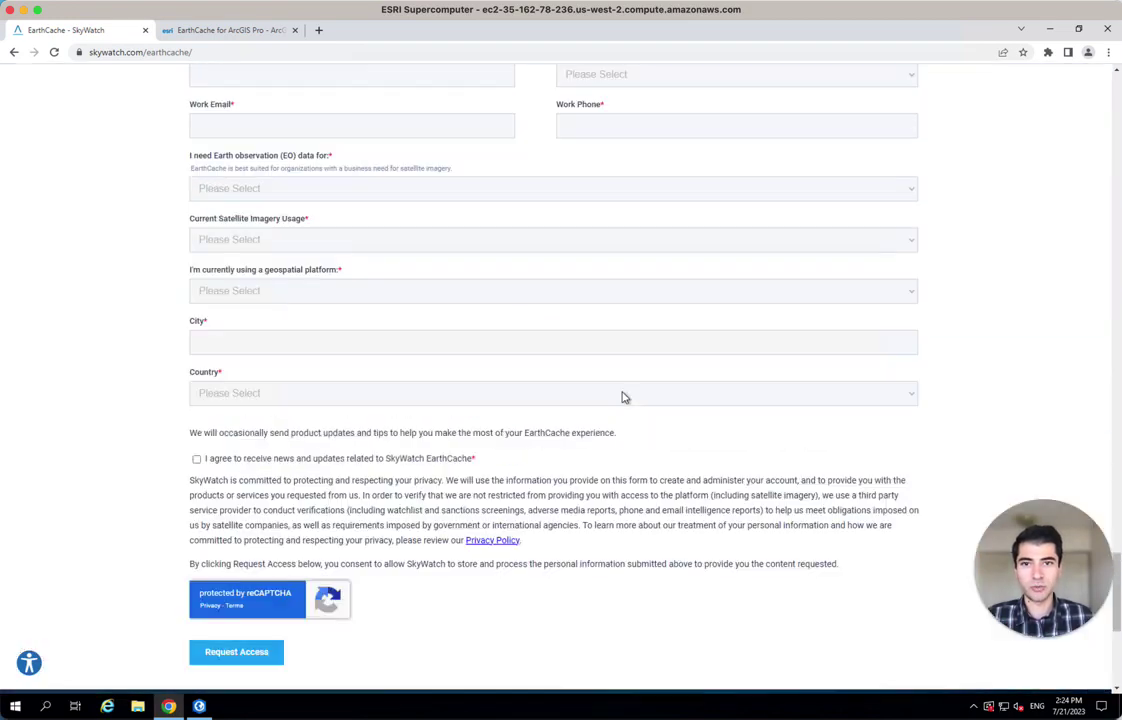
Step: Switch to the browser tab with the free EarthCache for ArcGIS Pro listing in ArcGIS Marketplace
left_click(250, 40)
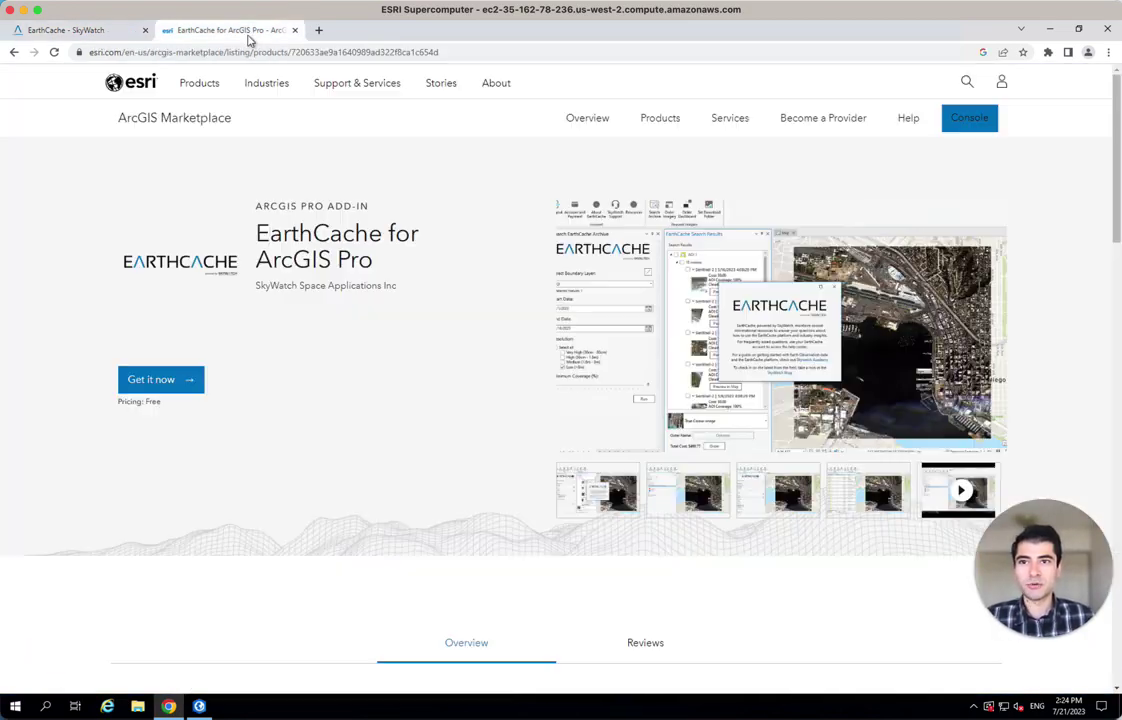